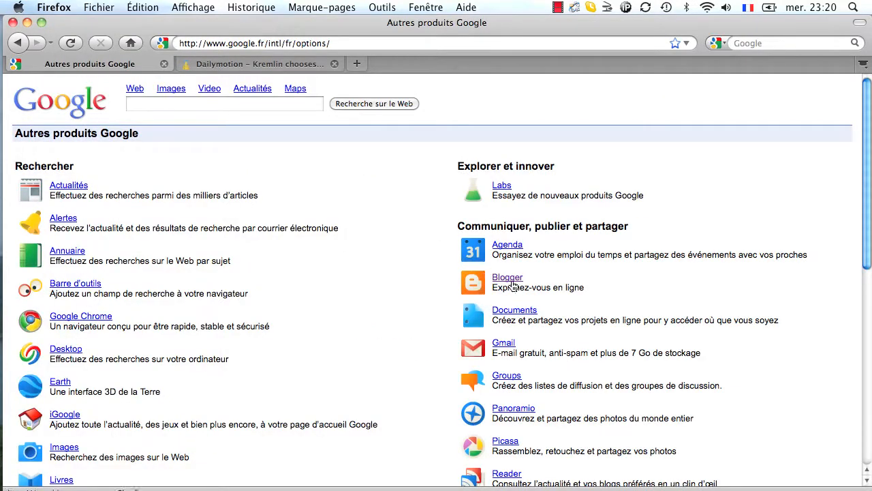
Step: Open Blogger from the Google products page and sign in with the saved account e-mail and password
{"action": "left_click", "coordinate": [508, 278]}
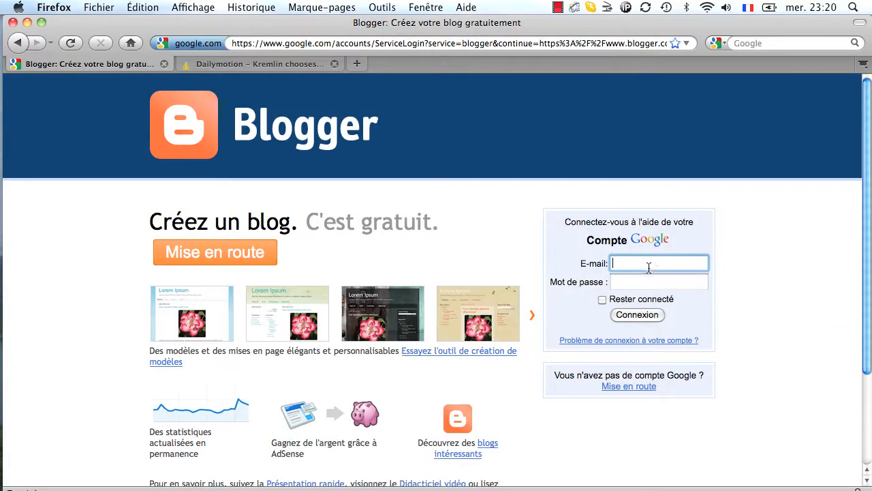
{"action": "left_click", "coordinate": [649, 266]}
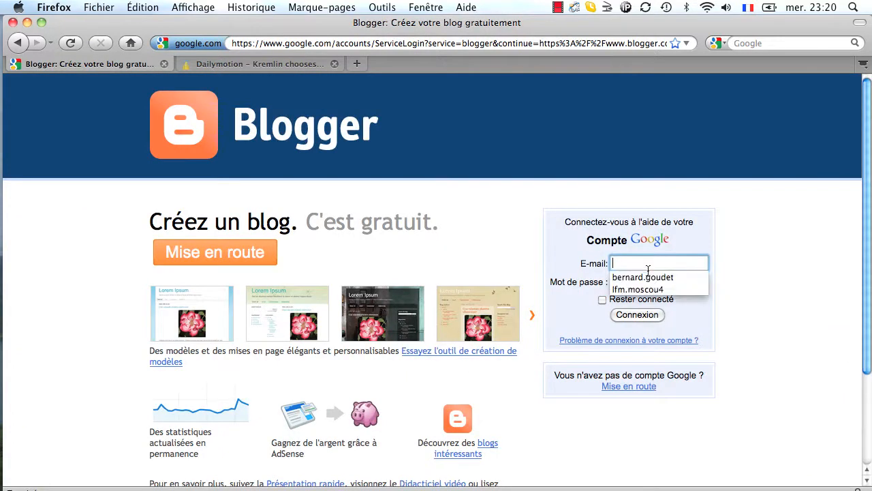
{"action": "left_click", "coordinate": [646, 290]}
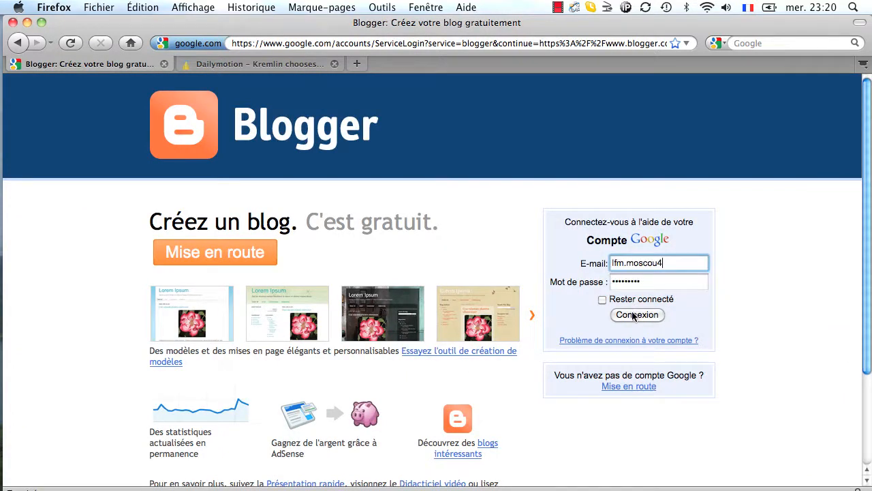
{"action": "left_click", "coordinate": [634, 315]}
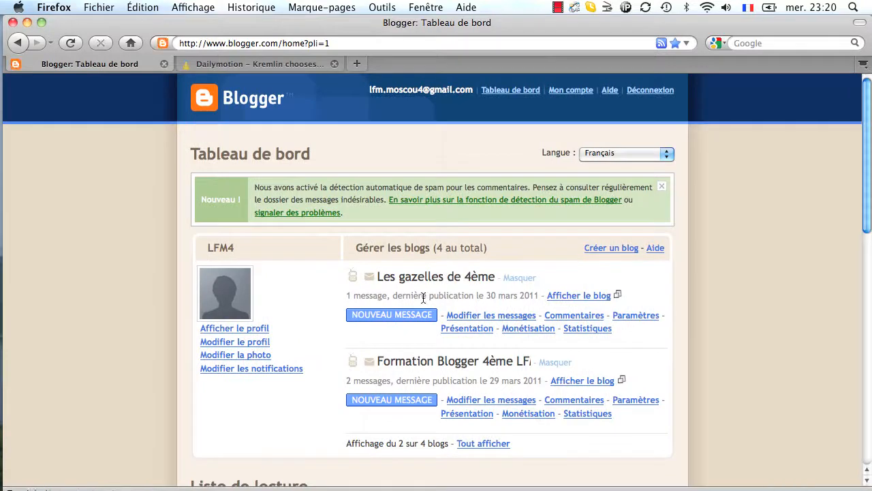
Step: Open "1er message - formation Blogger" from the blog Les gazelles de 4ème for editing and place the cursor below the link line
{"action": "left_click", "coordinate": [481, 316]}
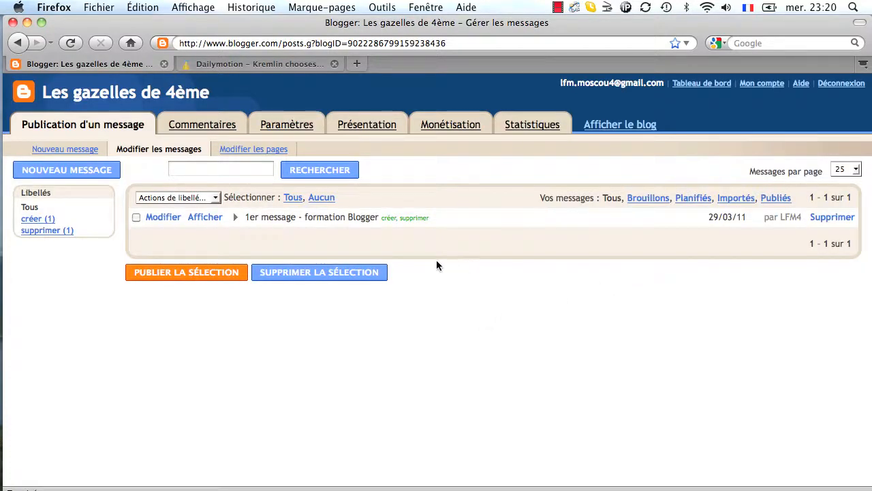
{"action": "left_click", "coordinate": [169, 218]}
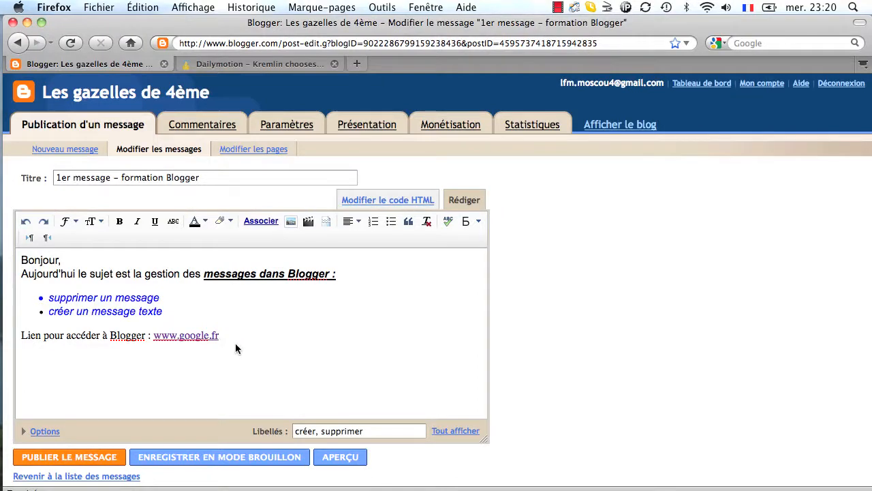
{"action": "left_click", "coordinate": [168, 349]}
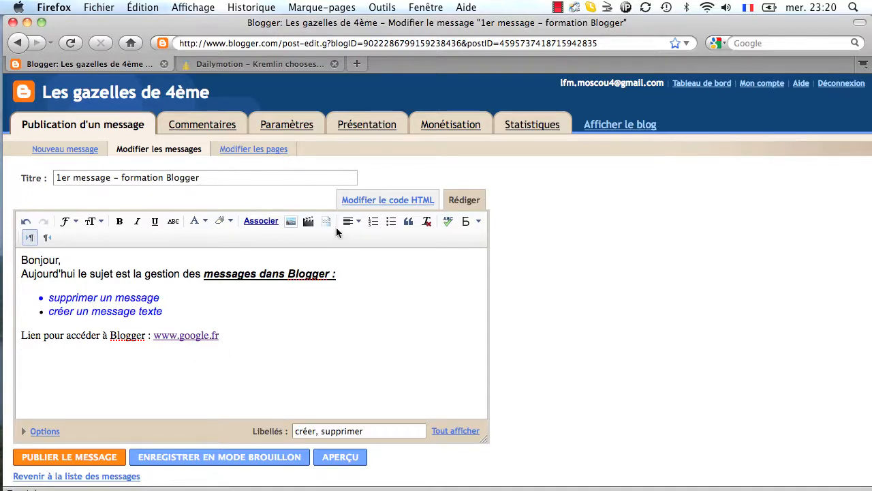
Step: Upload Carte Russie_4538.jpg and Carte Russie_4536.jpg from the Images folder and insert both pictures into the message
{"action": "left_click", "coordinate": [291, 222]}
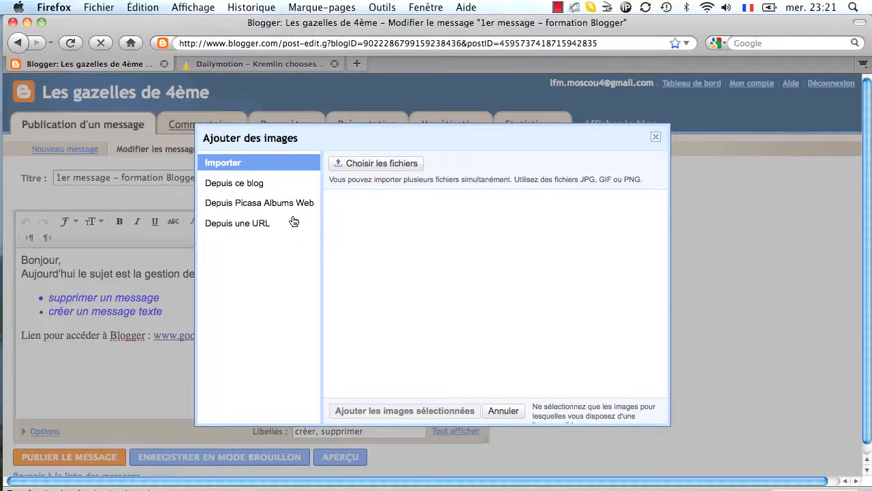
{"action": "left_click", "coordinate": [372, 164]}
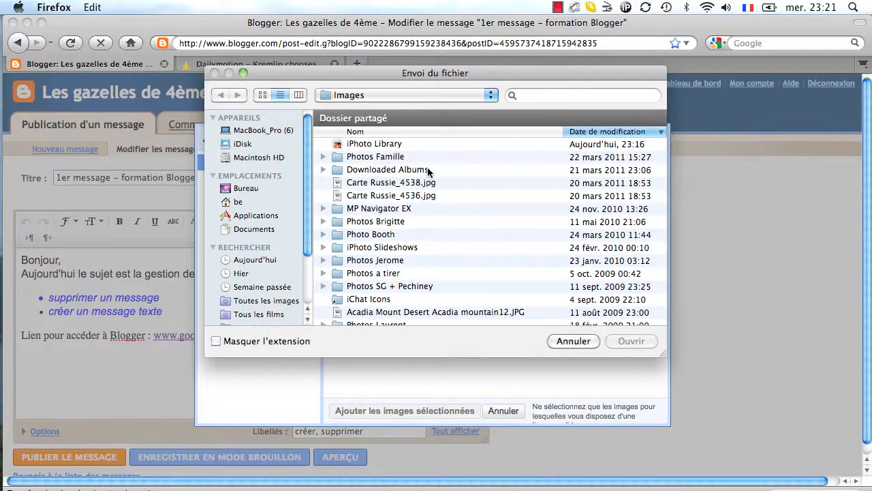
{"action": "scroll", "coordinate": [454, 181], "scroll_direction": "down", "scroll_amount": 1}
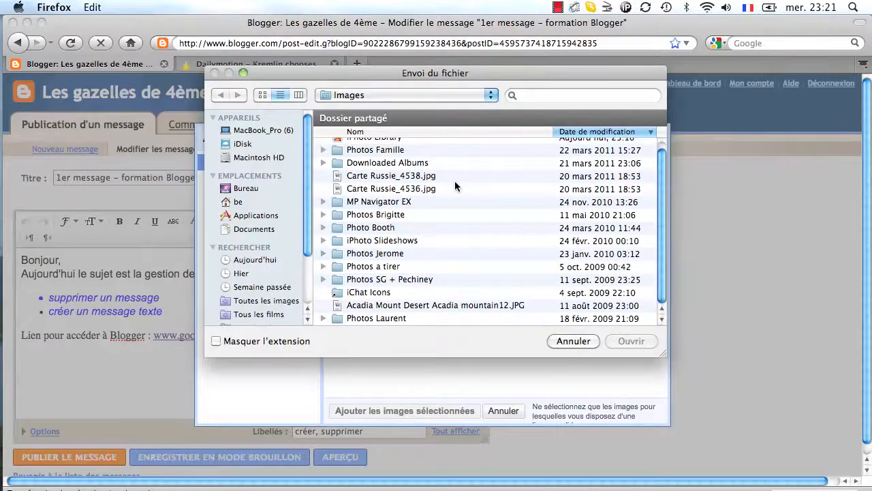
{"action": "scroll", "coordinate": [455, 181], "scroll_direction": "up", "scroll_amount": 1}
{"action": "left_click", "coordinate": [402, 180]}
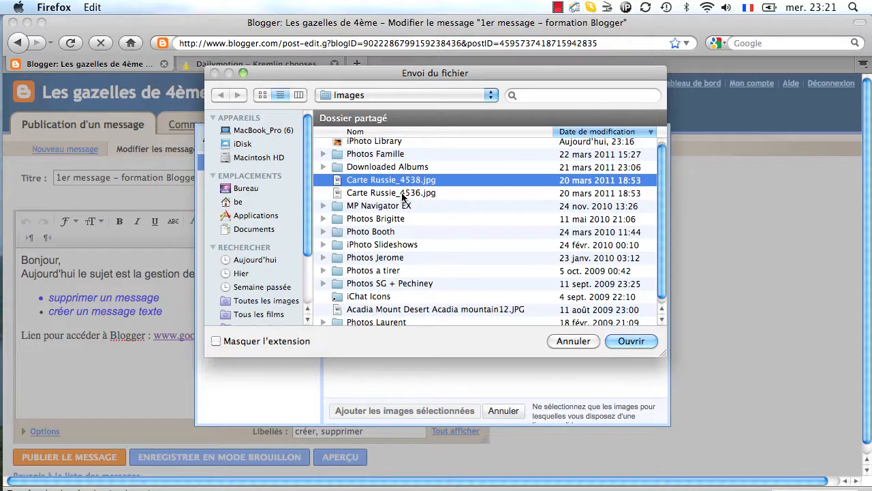
{"action": "left_click", "coordinate": [402, 193], "text": "shift"}
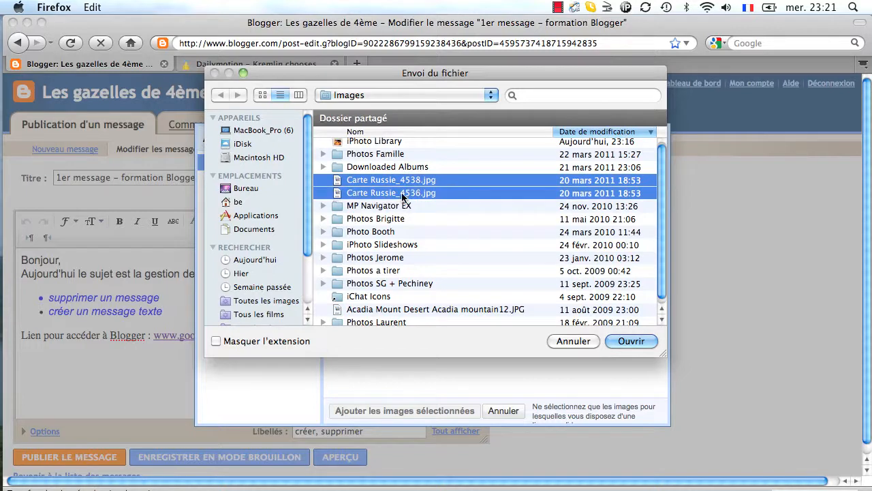
{"action": "left_click", "coordinate": [628, 343]}
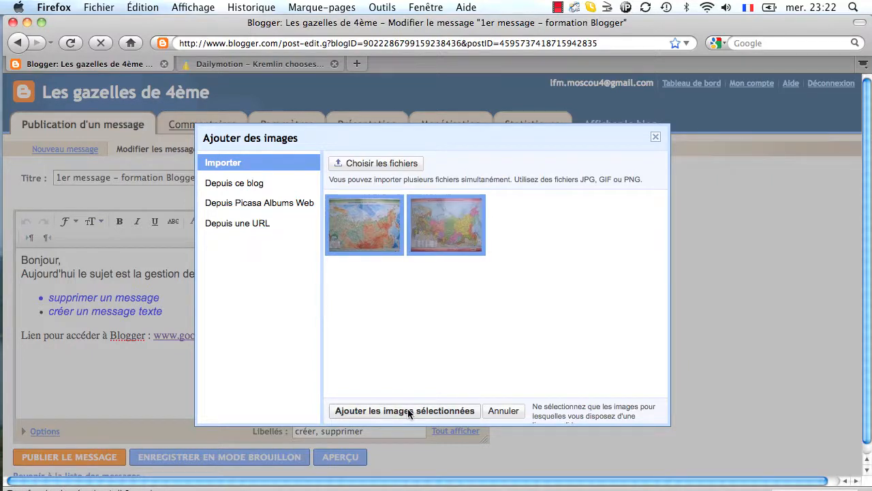
{"action": "left_click", "coordinate": [409, 411]}
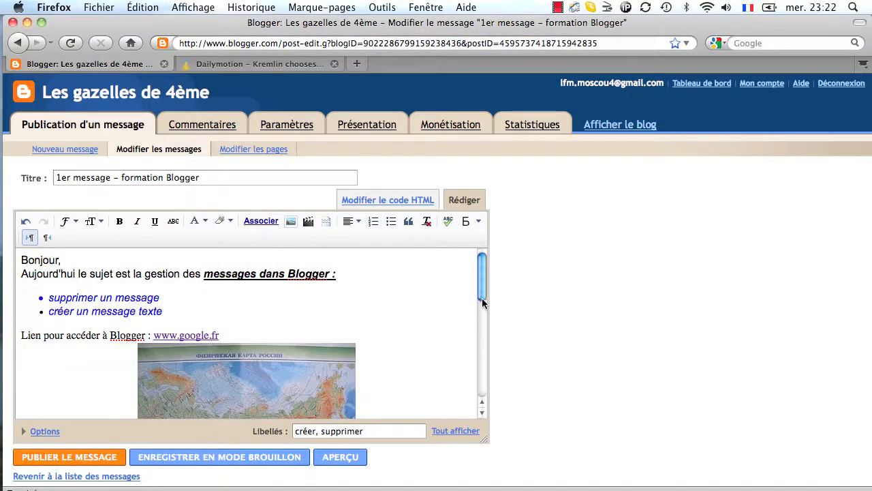
Step: Set both inserted map images to the Petit size
{"action": "left_click_drag", "start_coordinate": [482, 300], "coordinate": [481, 329]}
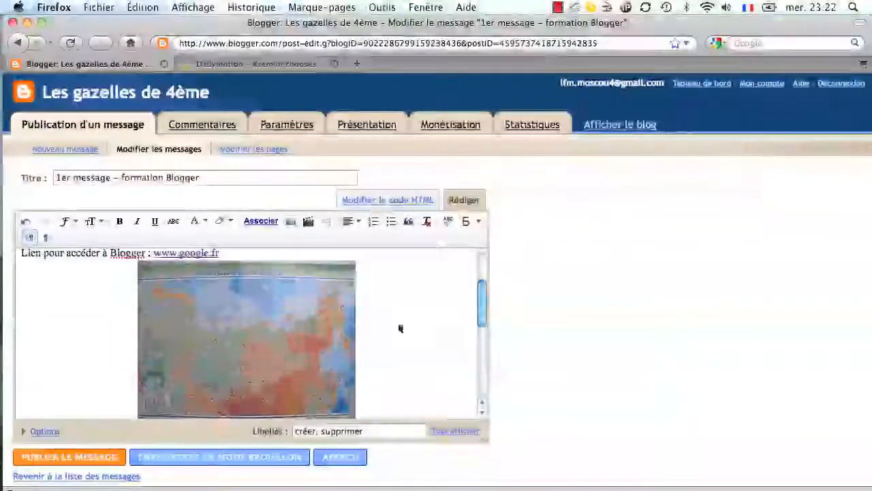
{"action": "left_click", "coordinate": [323, 338]}
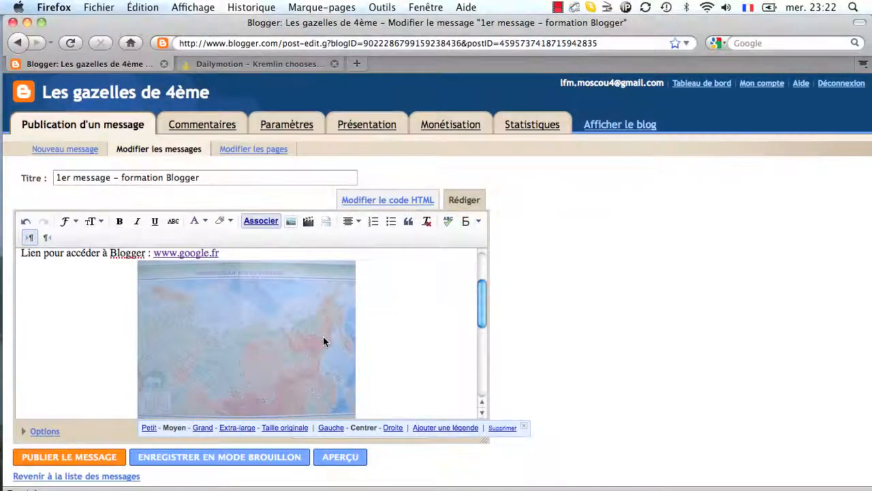
{"action": "left_click", "coordinate": [150, 428]}
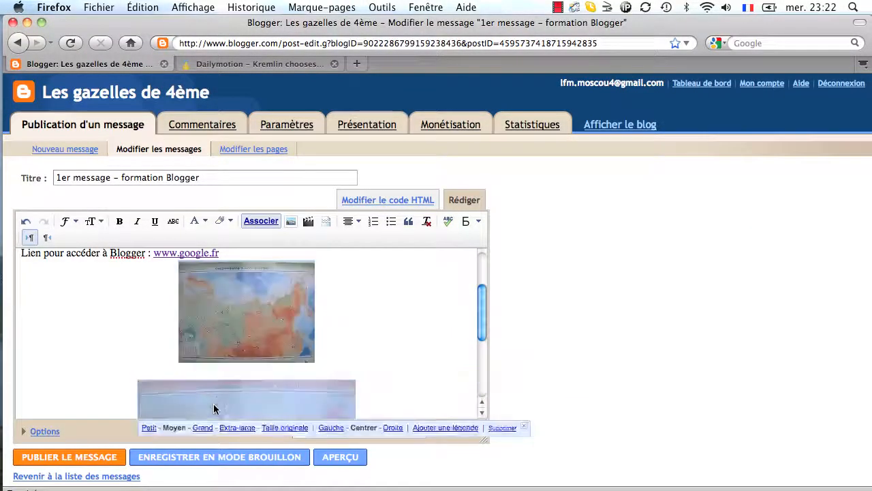
{"action": "left_click", "coordinate": [156, 427]}
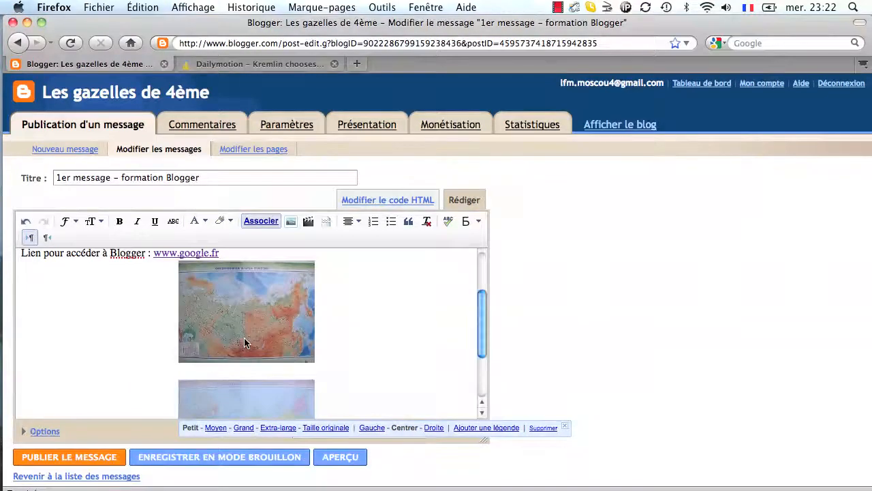
Step: Try left and right alignment on the first map image, and return it to centre alignment
{"action": "left_click", "coordinate": [246, 343]}
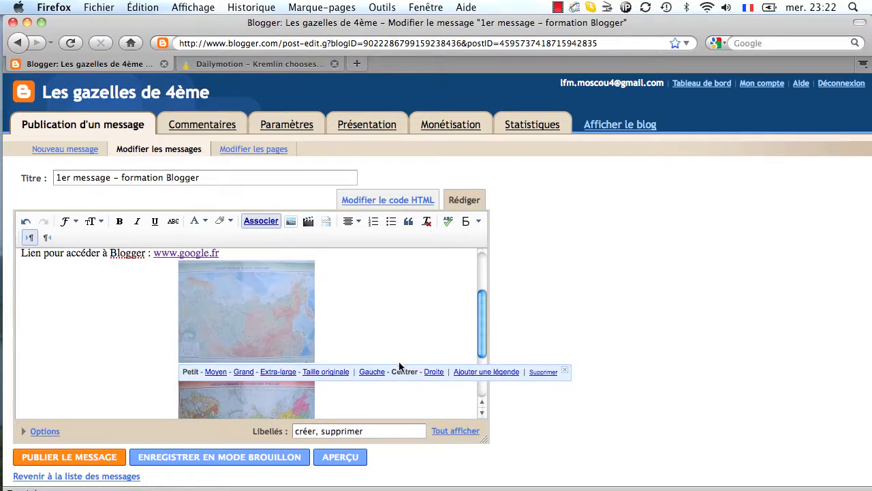
{"action": "left_click", "coordinate": [372, 373]}
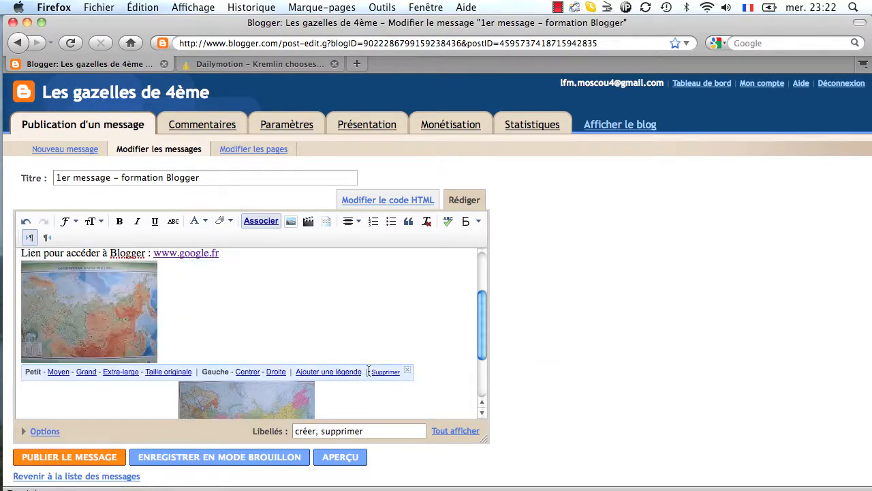
{"action": "left_click", "coordinate": [276, 371]}
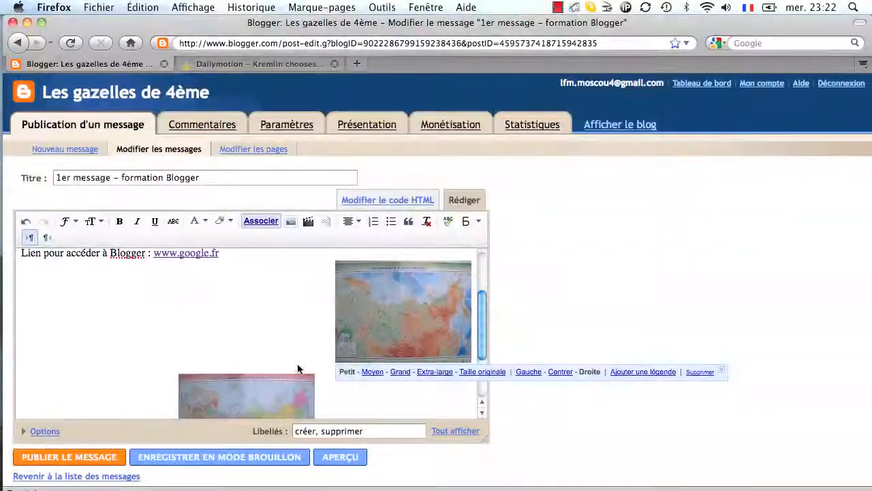
{"action": "left_click", "coordinate": [563, 374]}
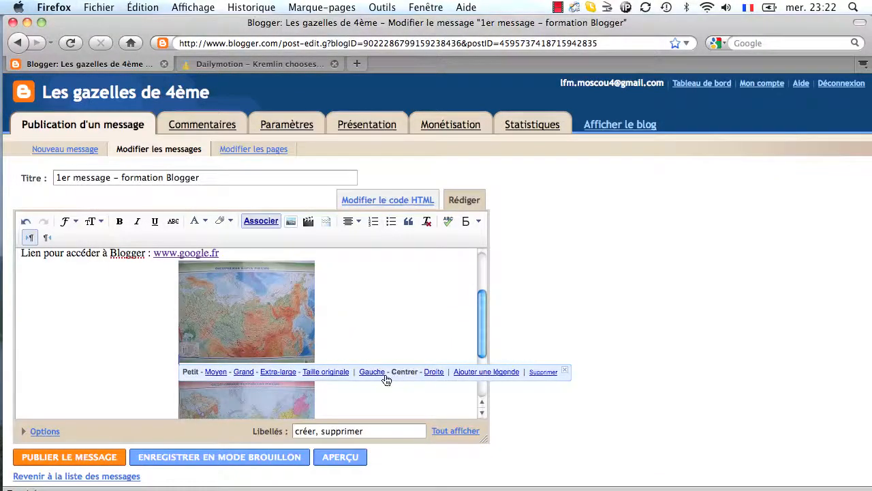
Step: Add the caption "carte Russie" to the first map image
{"action": "left_click", "coordinate": [476, 375]}
{"action": "type", "text": "c"}
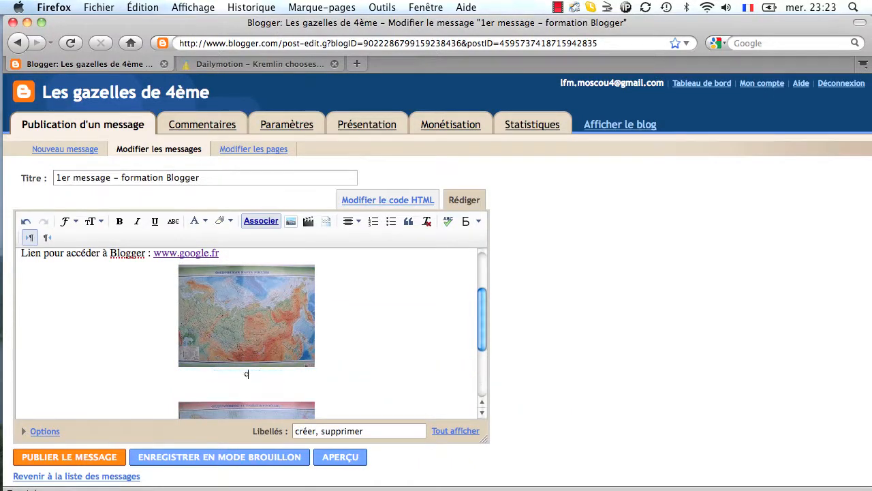
{"action": "type", "text": "arte Russie"}
Step: Enlarge the captioned first map image to Grand, and finally to Extra-large
{"action": "left_click", "coordinate": [285, 340]}
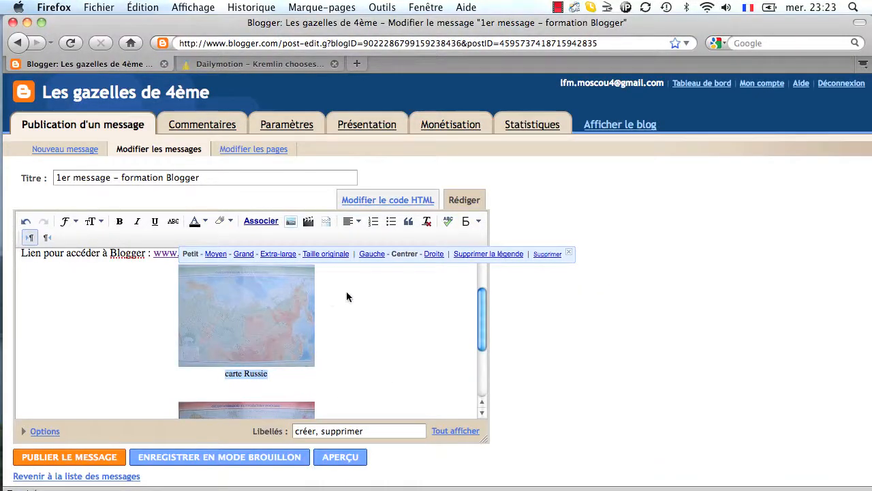
{"action": "left_click", "coordinate": [243, 254]}
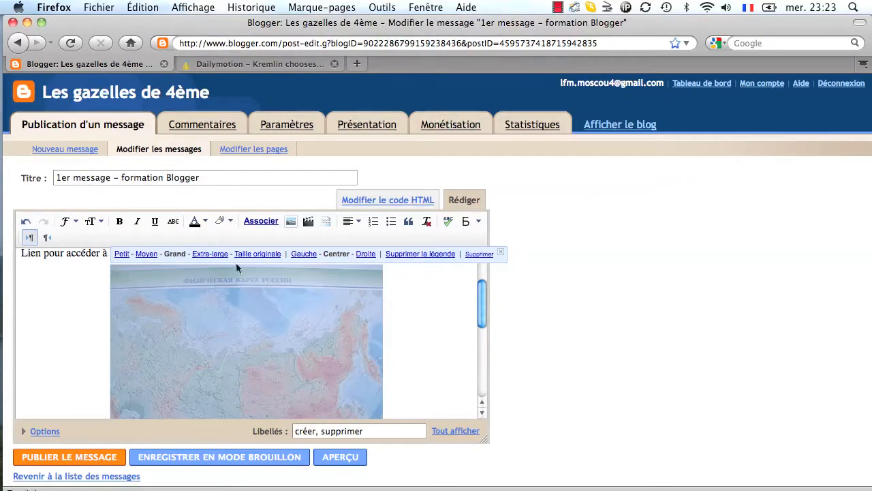
{"action": "left_click", "coordinate": [220, 253]}
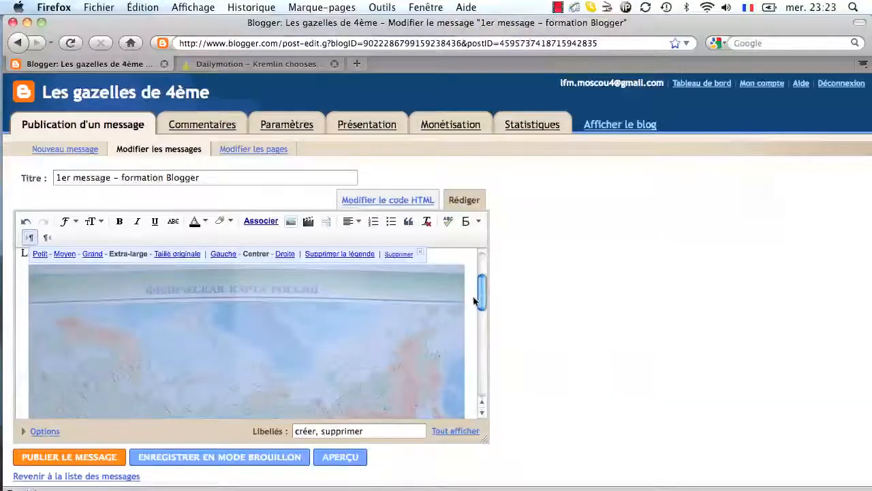
Step: Align the second map image, below the captioned one, to the left
{"action": "left_click_drag", "start_coordinate": [479, 295], "coordinate": [485, 345]}
{"action": "left_click", "coordinate": [443, 281]}
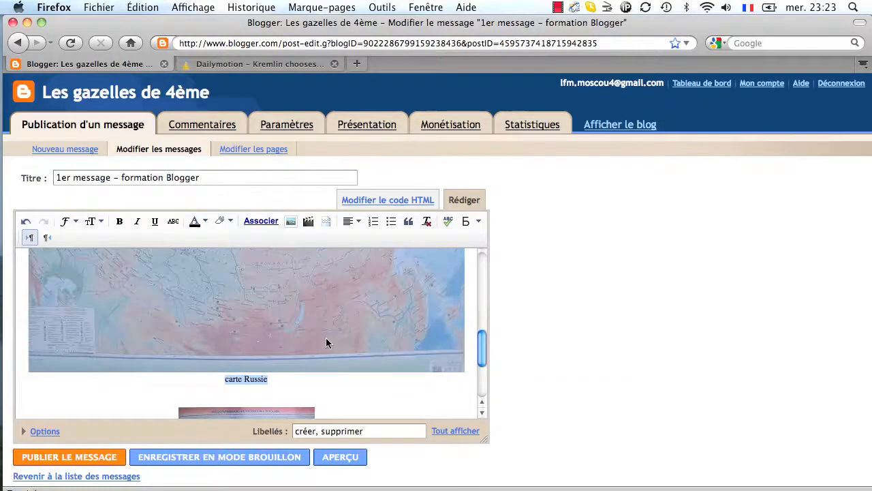
{"action": "left_click_drag", "start_coordinate": [480, 353], "coordinate": [478, 319]}
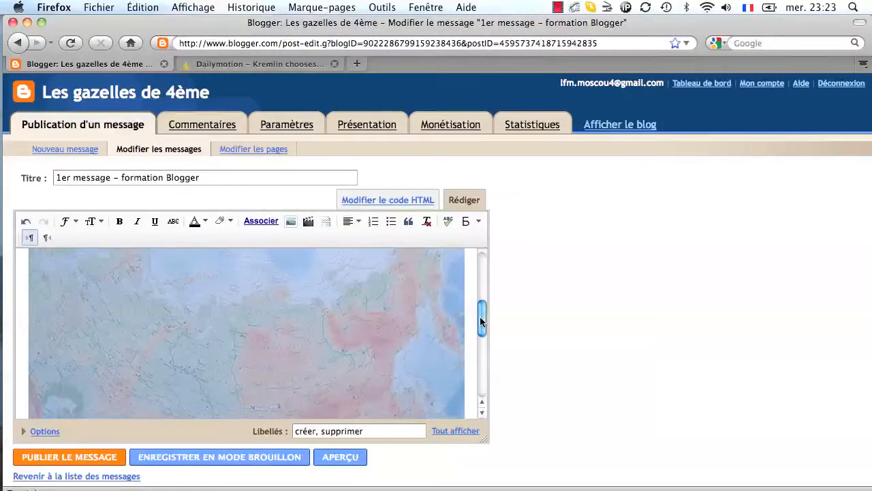
{"action": "left_click_drag", "start_coordinate": [480, 316], "coordinate": [482, 377]}
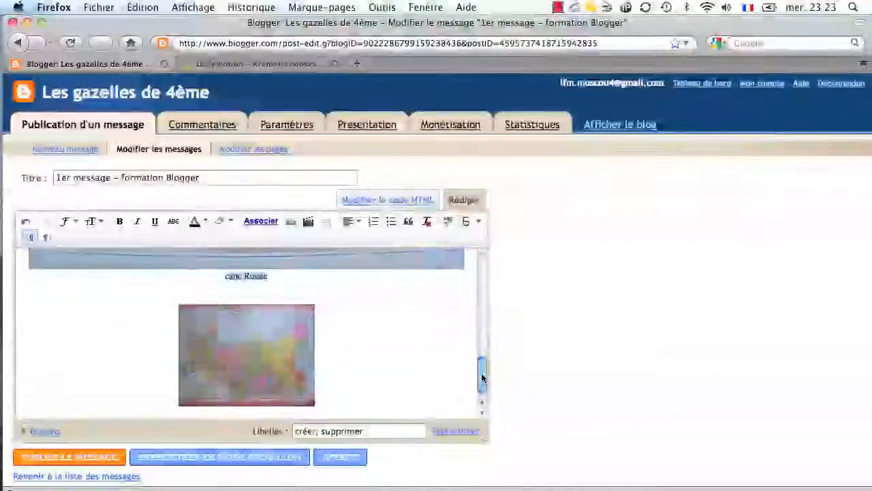
{"action": "left_click", "coordinate": [312, 398]}
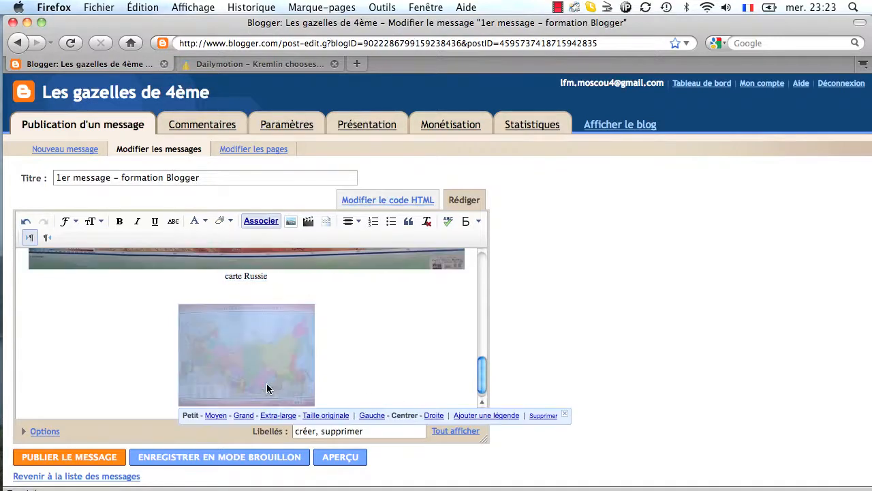
{"action": "left_click", "coordinate": [381, 415]}
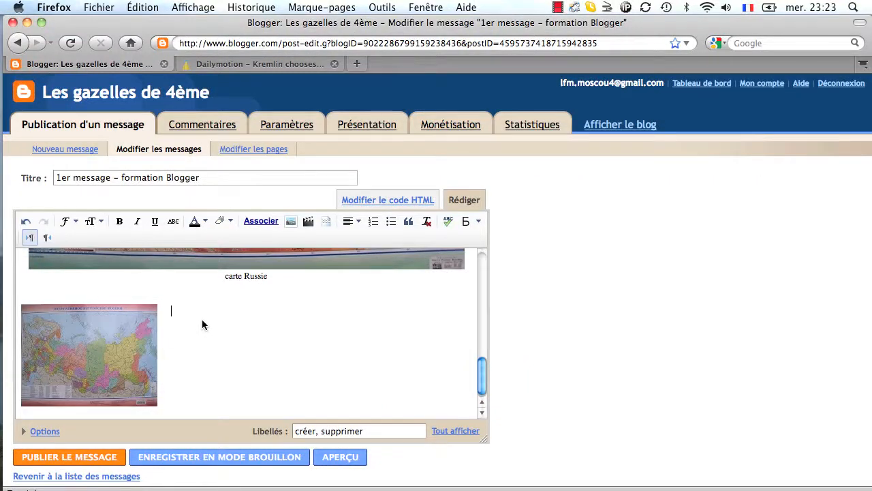
Step: Write the text "La carte des états en Russie" beside the left-aligned second map
{"action": "type", "text": "La crte d"}
{"action": "key", "text": "BackSpace"}
{"action": "key", "text": "BackSpace"}
{"action": "key", "text": "BackSpace"}
{"action": "key", "text": "BackSpace"}
{"action": "key", "text": "BackSpace"}
{"action": "type", "text": "arte des"}
{"action": "key", "text": "BackSpace"}
{"action": "type", "text": "s étatsen Russie"}
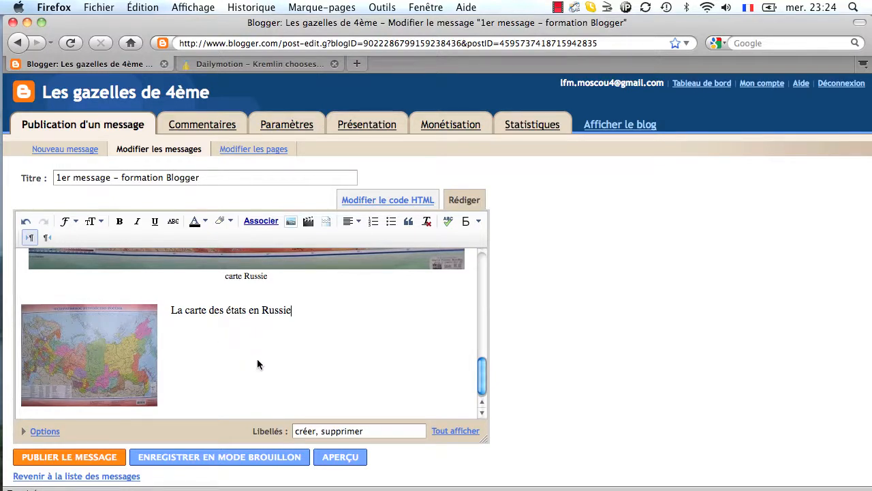
Step: Reposition the second map image so that it sits under the text "La carte des états en Russie", and deselect it
{"action": "scroll", "coordinate": [257, 358], "scroll_direction": "down", "scroll_amount": 1}
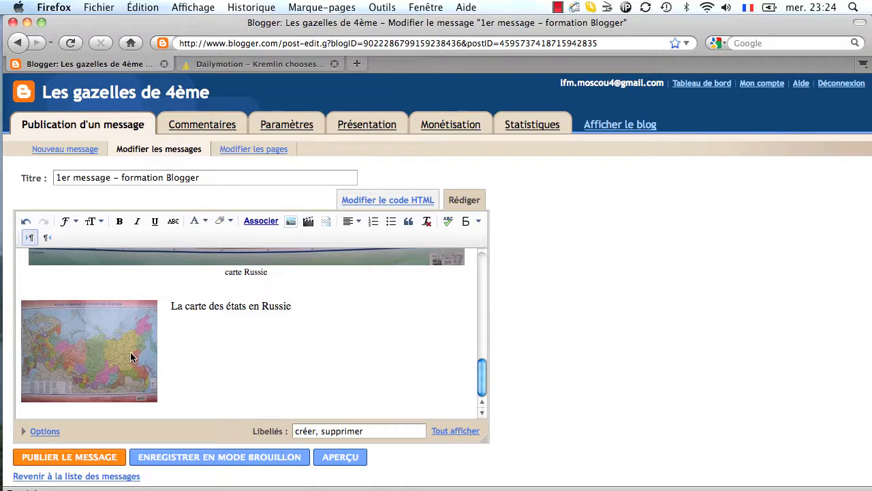
{"action": "left_click_drag", "start_coordinate": [131, 351], "coordinate": [221, 355]}
{"action": "left_click_drag", "start_coordinate": [263, 330], "coordinate": [115, 336]}
{"action": "left_click", "coordinate": [239, 315]}
{"action": "left_click", "coordinate": [116, 337]}
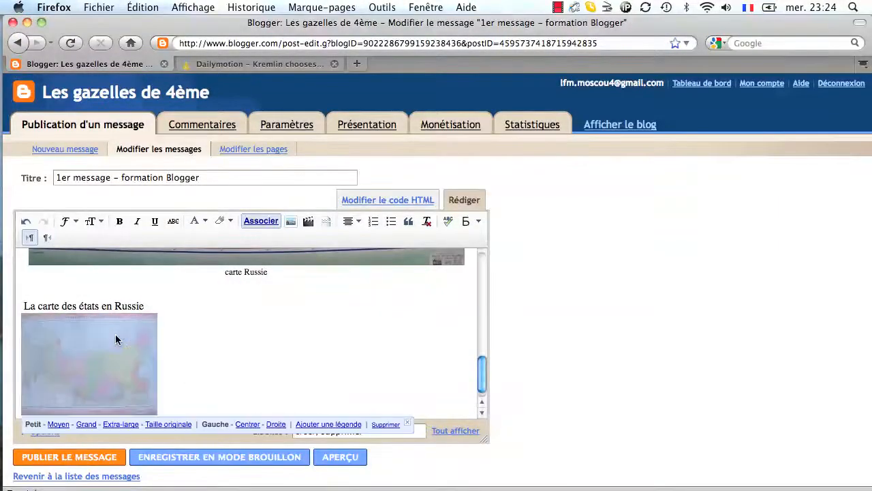
{"action": "left_click", "coordinate": [227, 340]}
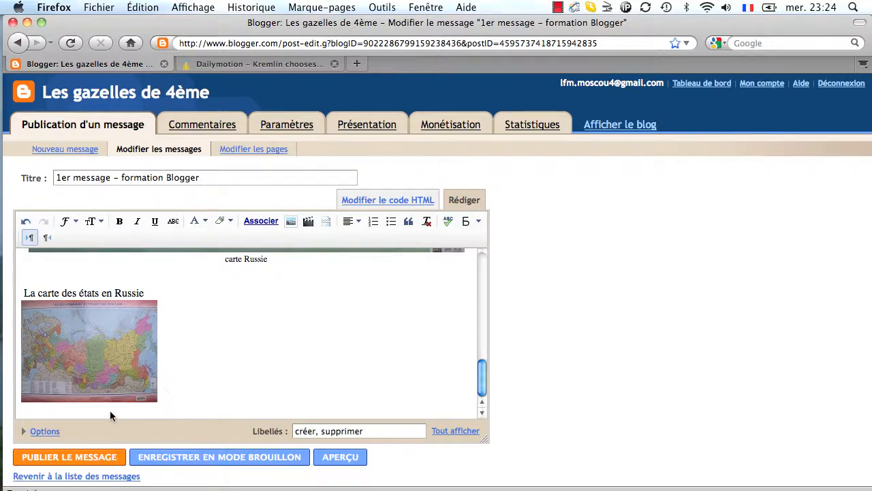
Step: Start a new line below the second map image and write "Séquence vidéo :" on it
{"action": "key", "text": "Return"}
{"action": "key", "text": "Return"}
{"action": "key", "text": "Return"}
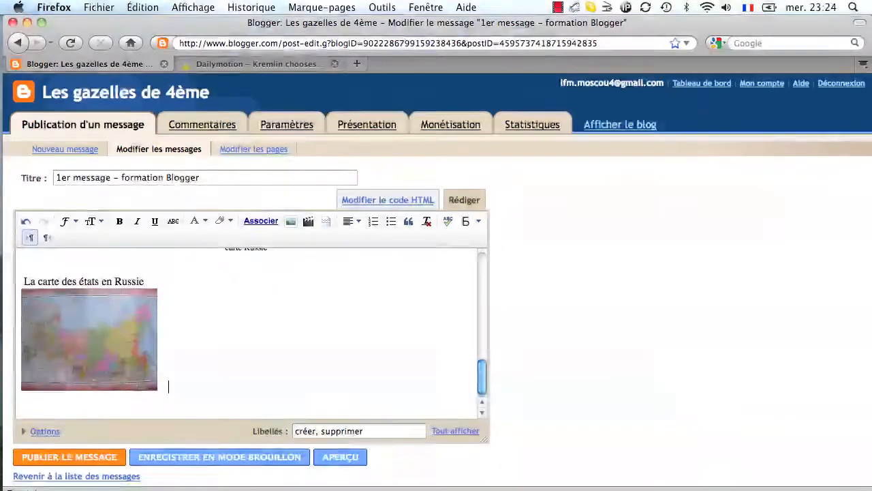
{"action": "key", "text": "Return"}
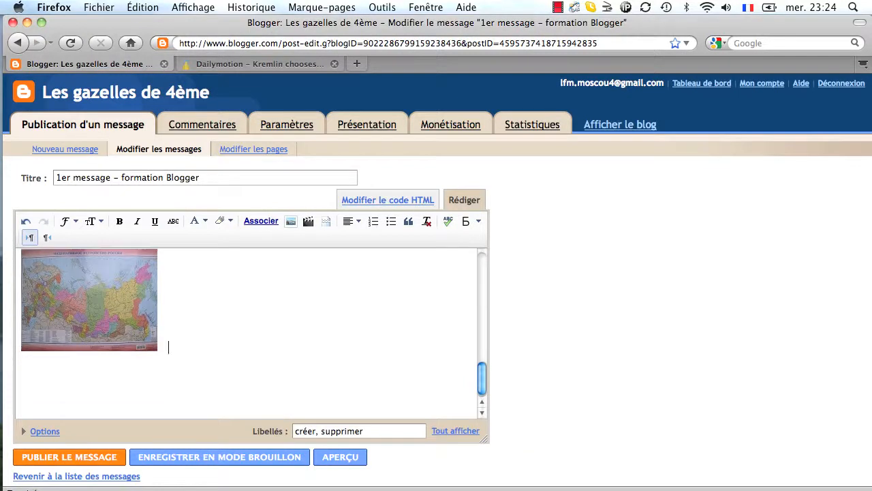
{"action": "left_click", "coordinate": [110, 412]}
{"action": "key", "text": "BackSpace"}
{"action": "key", "text": "BackSpace"}
{"action": "key", "text": "BackSpace"}
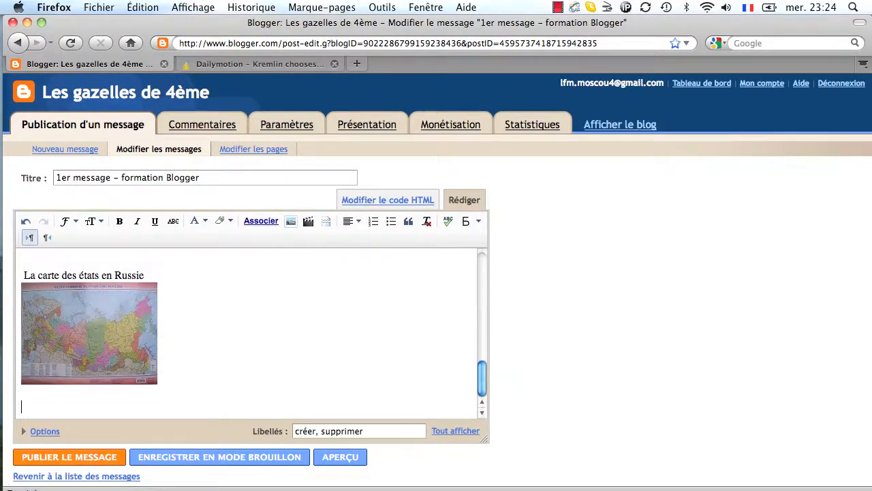
{"action": "key", "text": "BackSpace"}
{"action": "key", "text": "Return"}
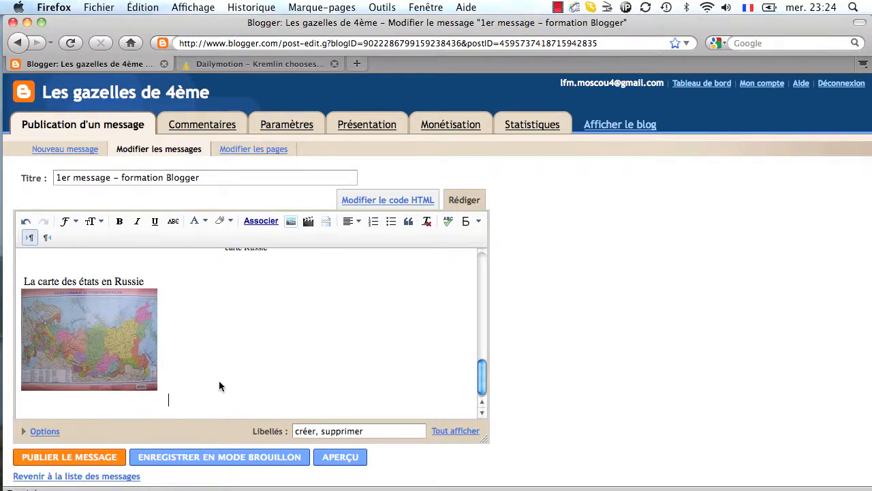
{"action": "type", "text": "Séquence vi"}
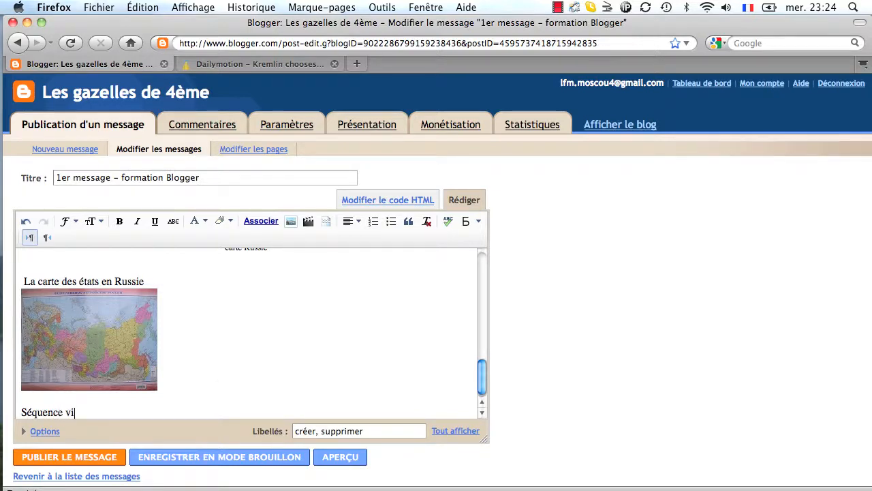
{"action": "type", "text": "déo :"}
Step: Start adding a video to the post and search YouTube for "Kremlin"
{"action": "left_click", "coordinate": [308, 222]}
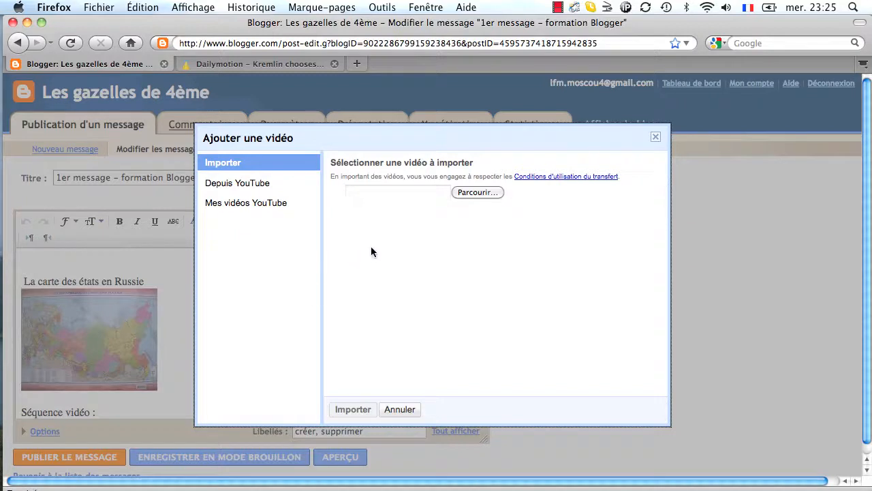
{"action": "left_click", "coordinate": [259, 186]}
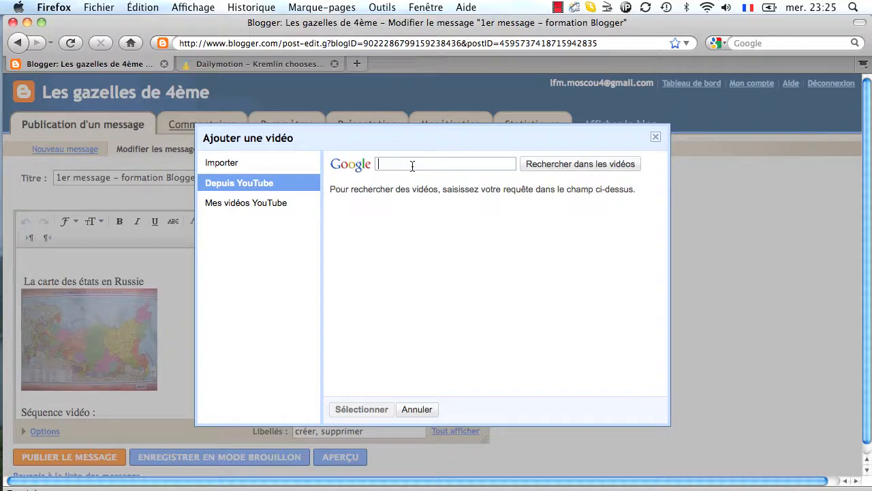
{"action": "type", "text": "Kremlin"}
{"action": "left_click", "coordinate": [613, 165]}
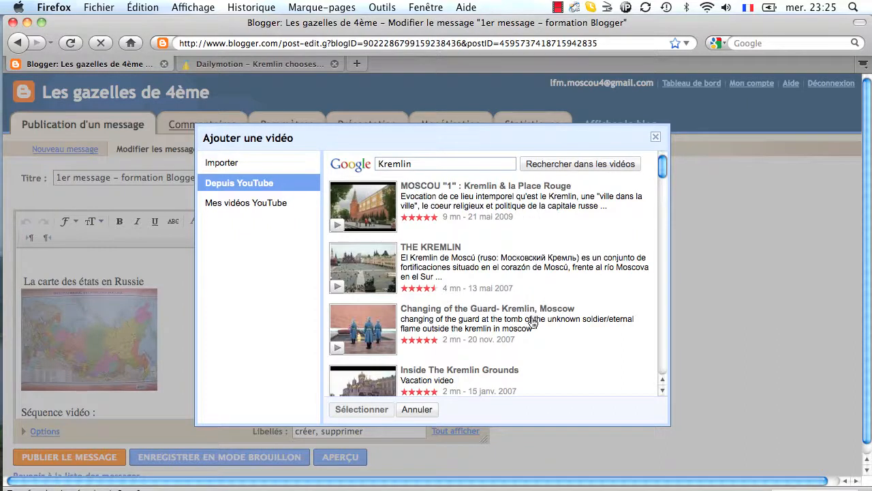
Step: Insert the YouTube video "Changing of the Guard- Kremlin, Moscow" from the results into the post
{"action": "left_click", "coordinate": [365, 335]}
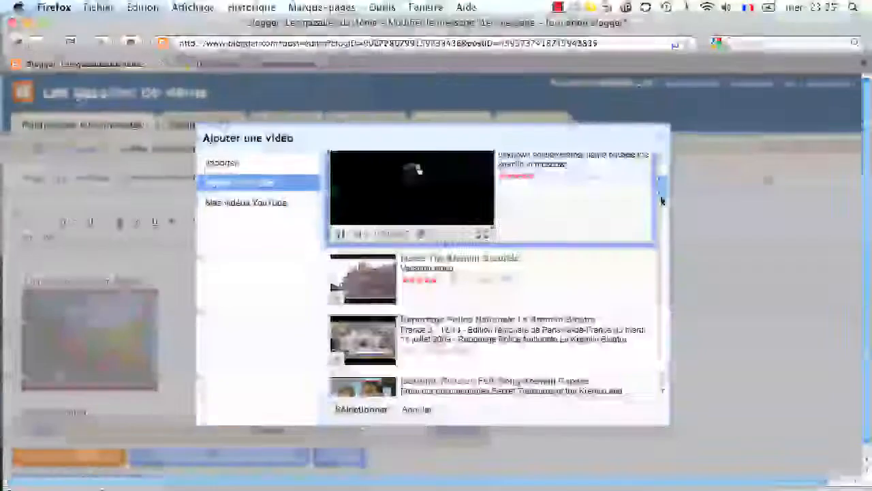
{"action": "mouse_move", "coordinate": [663, 171]}
{"action": "left_mouse_down"}
{"action": "mouse_move", "coordinate": [662, 199]}
{"action": "mouse_move", "coordinate": [663, 186]}
{"action": "left_mouse_up"}
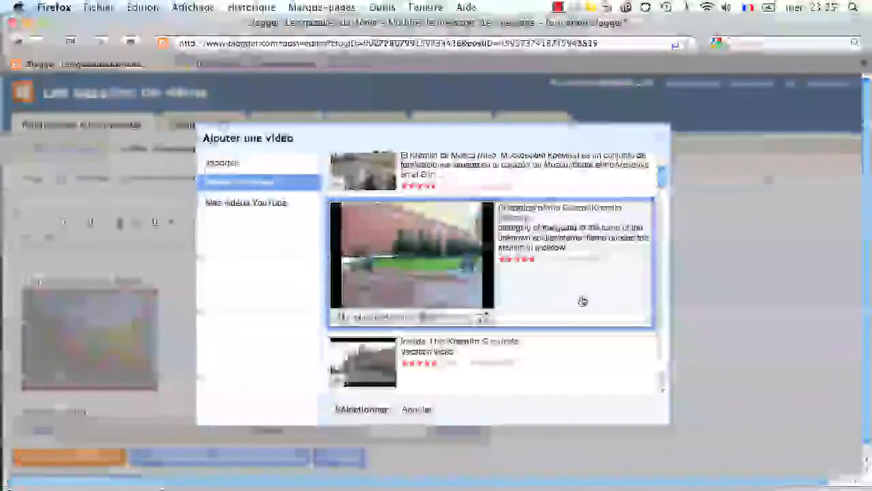
{"action": "scroll", "coordinate": [582, 303], "scroll_direction": "down", "scroll_amount": 5}
{"action": "scroll", "coordinate": [581, 303], "scroll_direction": "up", "scroll_amount": 6}
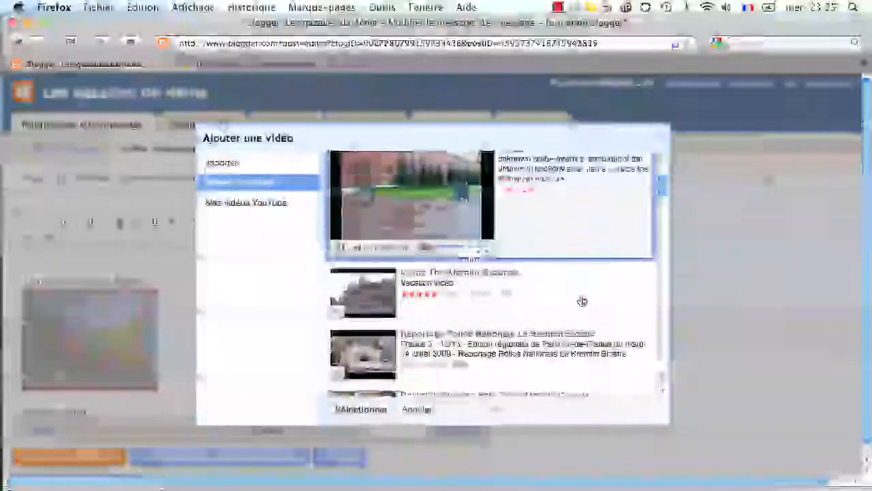
{"action": "left_click", "coordinate": [361, 409]}
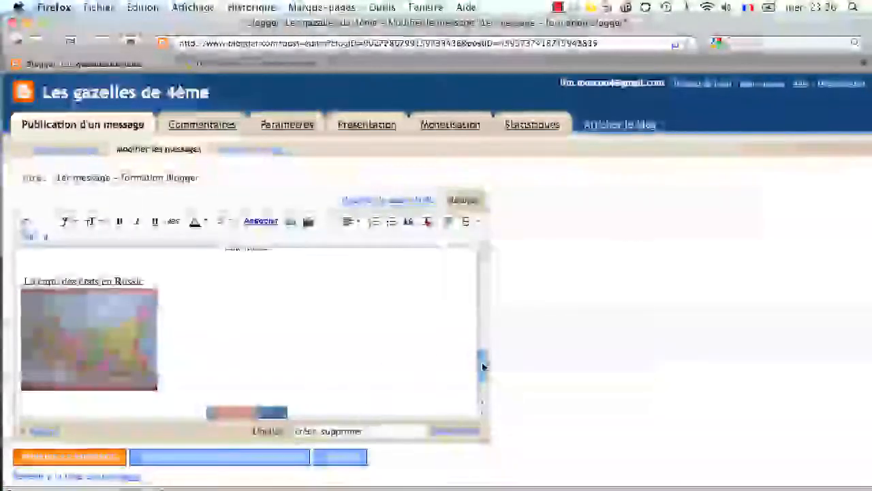
{"action": "left_click_drag", "start_coordinate": [484, 366], "coordinate": [484, 388]}
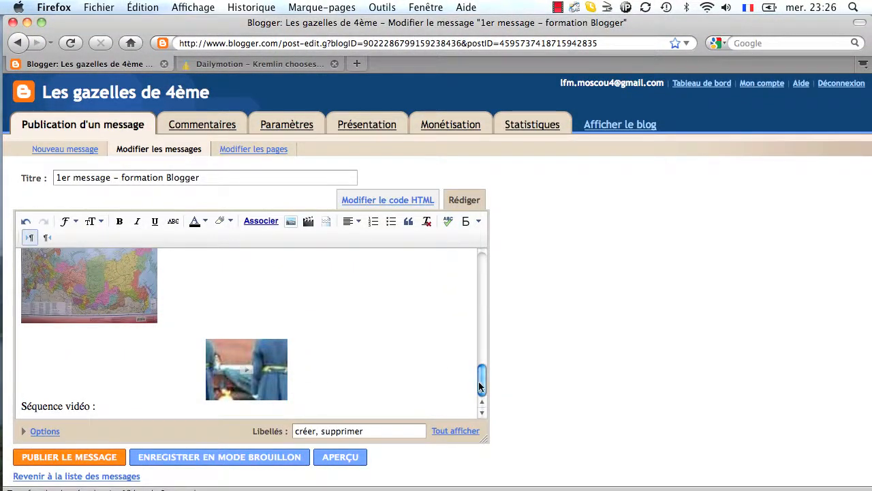
{"action": "left_click_drag", "start_coordinate": [483, 387], "coordinate": [470, 398]}
Step: Publish the message and view the published post down to the embedded video
{"action": "left_click", "coordinate": [77, 458]}
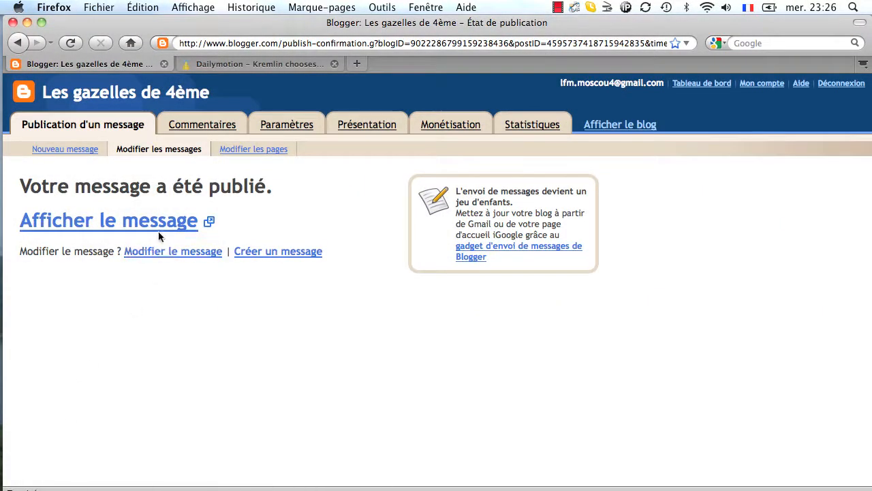
{"action": "left_click", "coordinate": [151, 225]}
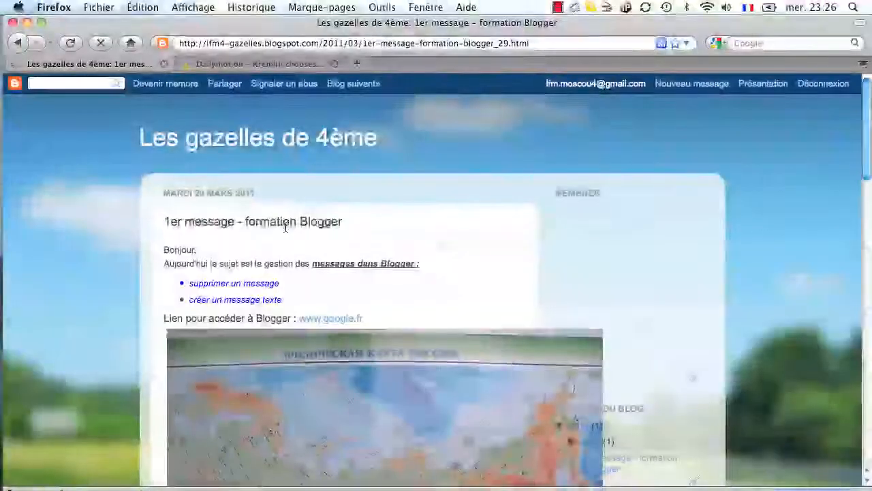
{"action": "scroll", "coordinate": [285, 229], "scroll_direction": "down", "scroll_amount": 2}
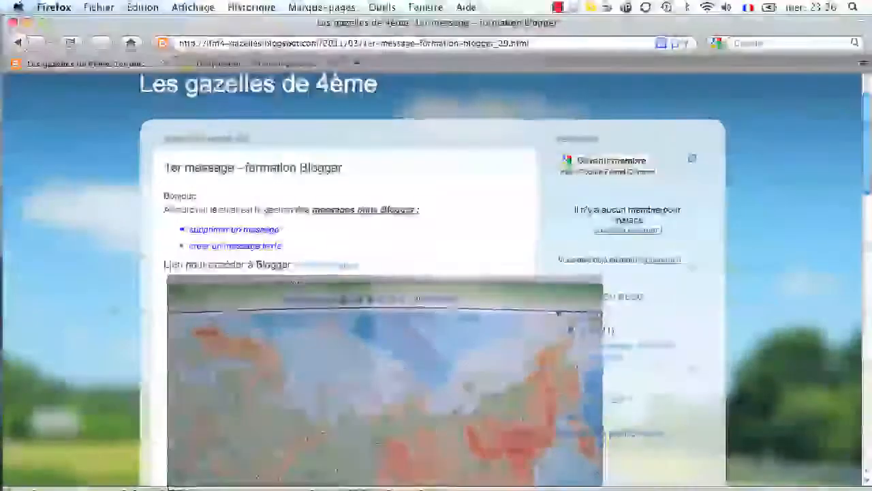
{"action": "scroll", "coordinate": [502, 284], "scroll_direction": "down", "scroll_amount": 3}
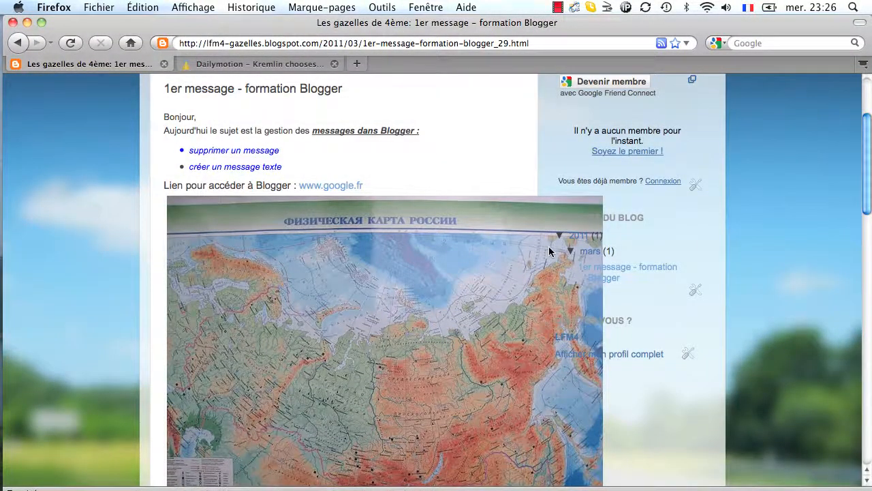
{"action": "scroll", "coordinate": [549, 246], "scroll_direction": "down", "scroll_amount": 8}
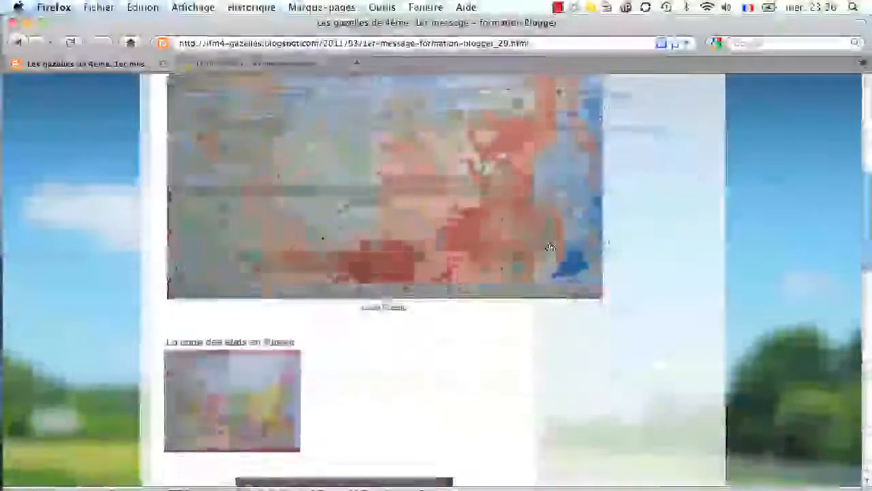
{"action": "scroll", "coordinate": [551, 247], "scroll_direction": "down", "scroll_amount": 10}
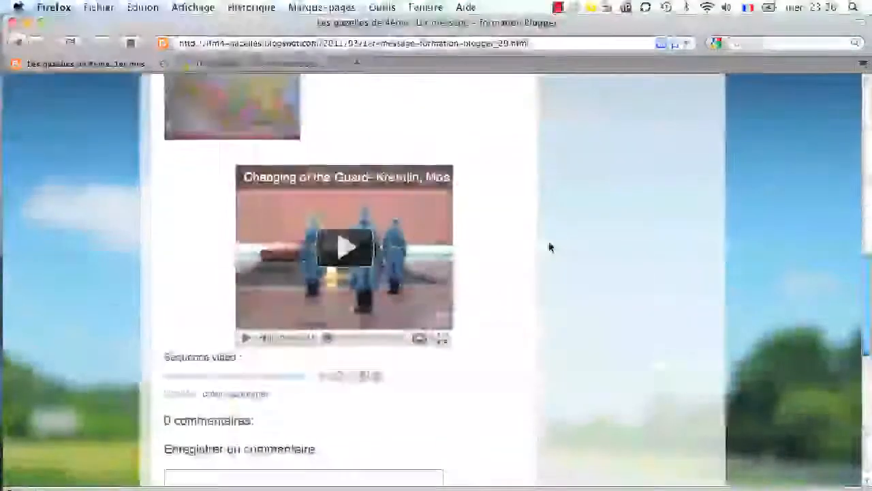
Step: Play the embedded Kremlin video in the published post briefly and pause it
{"action": "left_click", "coordinate": [349, 248]}
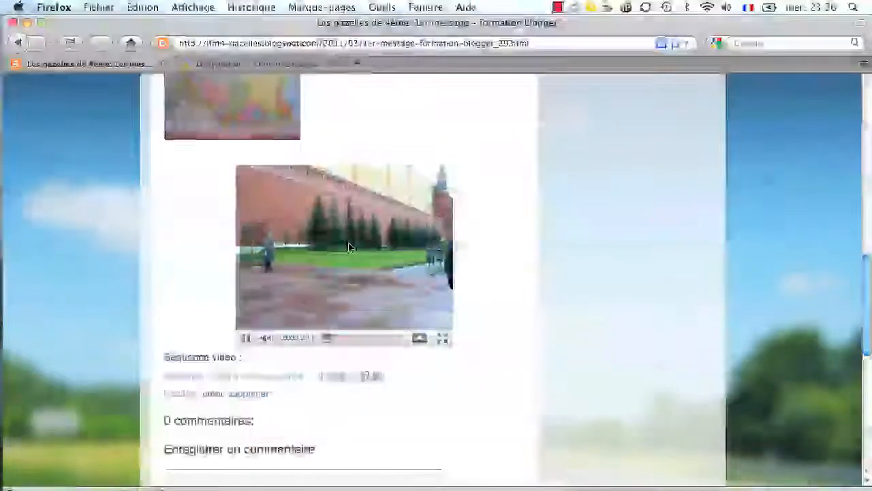
{"action": "left_click", "coordinate": [246, 339]}
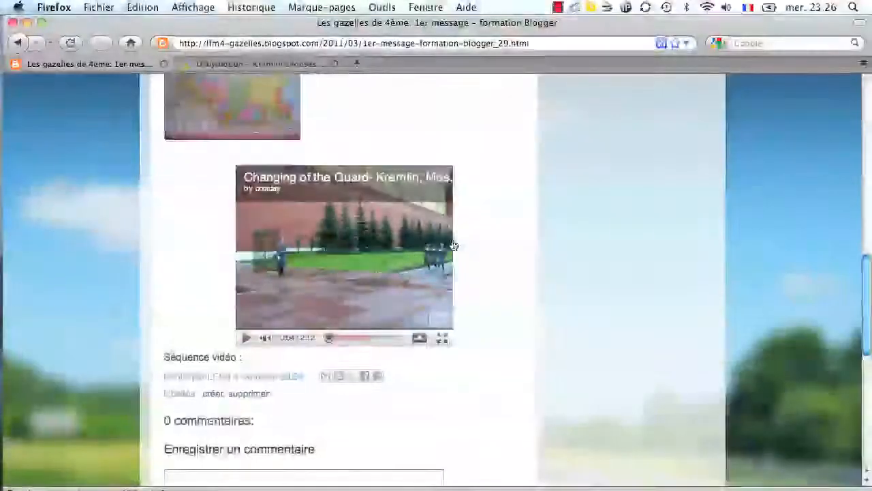
{"action": "scroll", "coordinate": [451, 244], "scroll_direction": "up", "scroll_amount": 10}
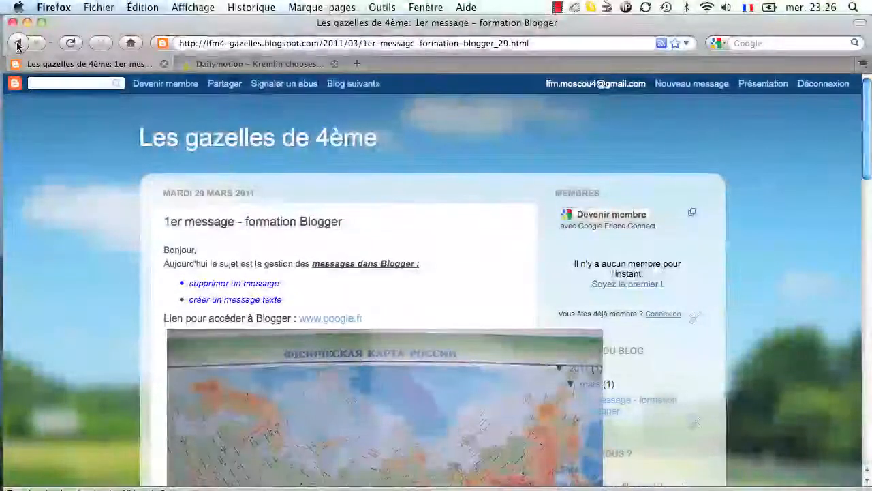
Step: Return to the post editor, resize the captioned first map image to Grand, and publish the message again
{"action": "left_click", "coordinate": [17, 44]}
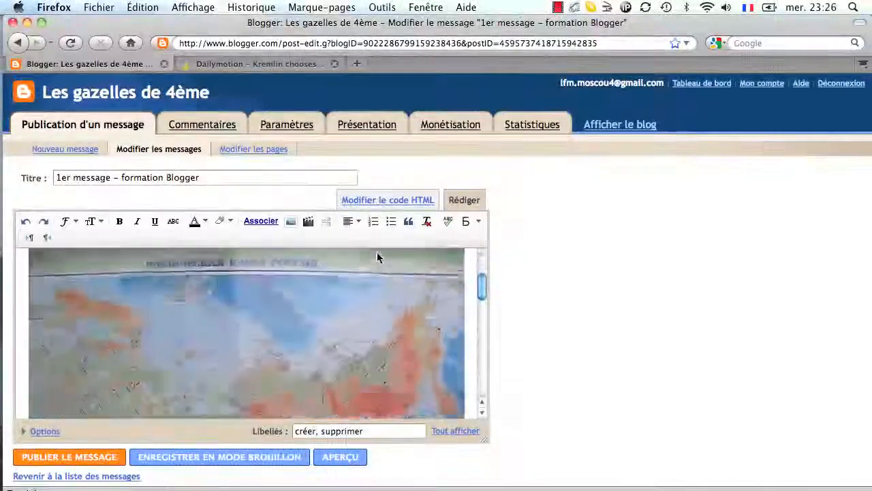
{"action": "left_click", "coordinate": [298, 305]}
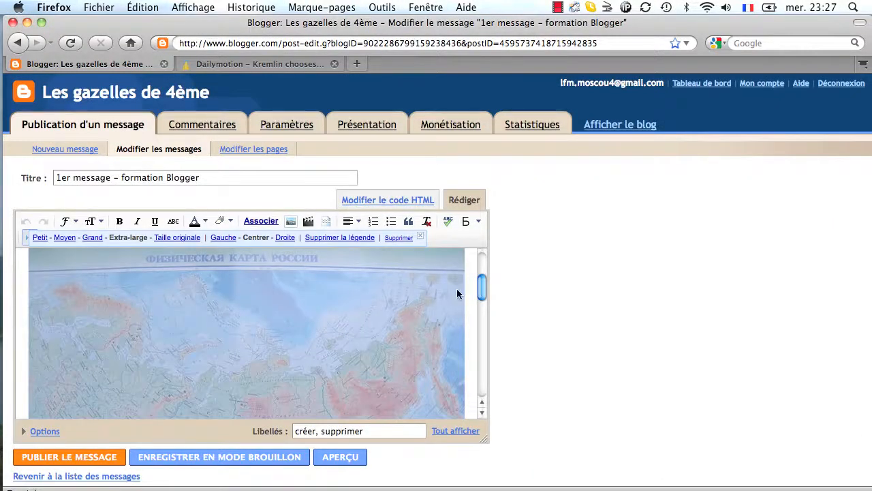
{"action": "left_click", "coordinate": [98, 237]}
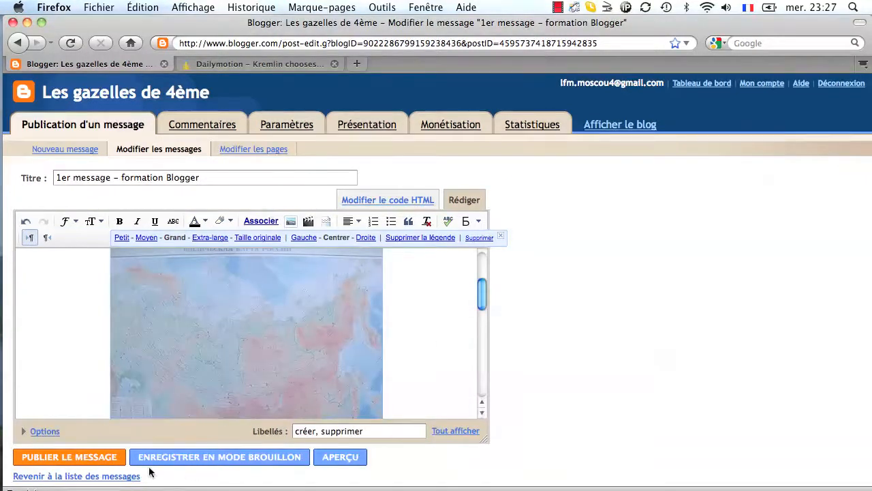
{"action": "left_click", "coordinate": [86, 457]}
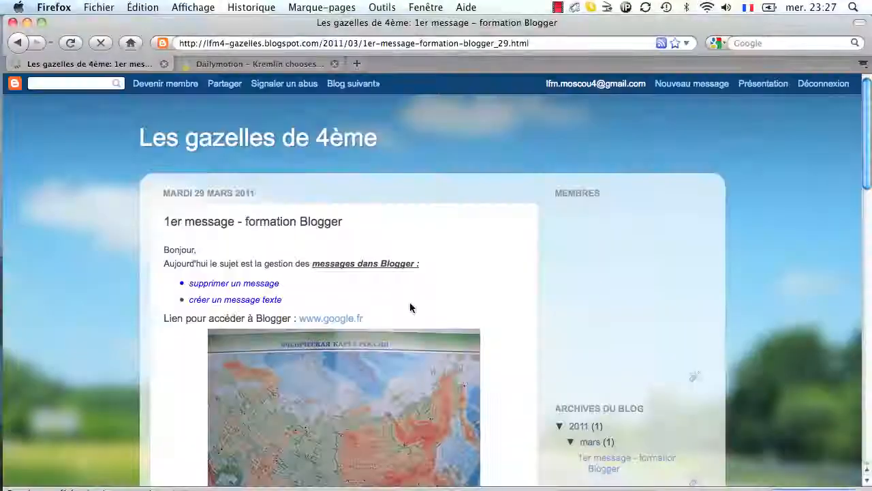
Step: Open the second map image from the published post, inspect it at full size, and return to the post
{"action": "scroll", "coordinate": [410, 308], "scroll_direction": "down", "scroll_amount": 3}
{"action": "scroll", "coordinate": [410, 307], "scroll_direction": "down", "scroll_amount": 2}
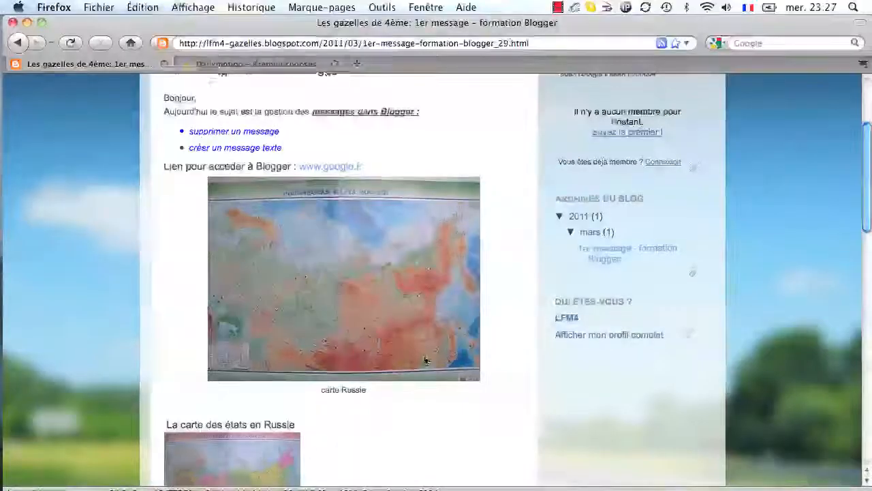
{"action": "scroll", "coordinate": [381, 353], "scroll_direction": "down", "scroll_amount": 3}
{"action": "left_click", "coordinate": [266, 362]}
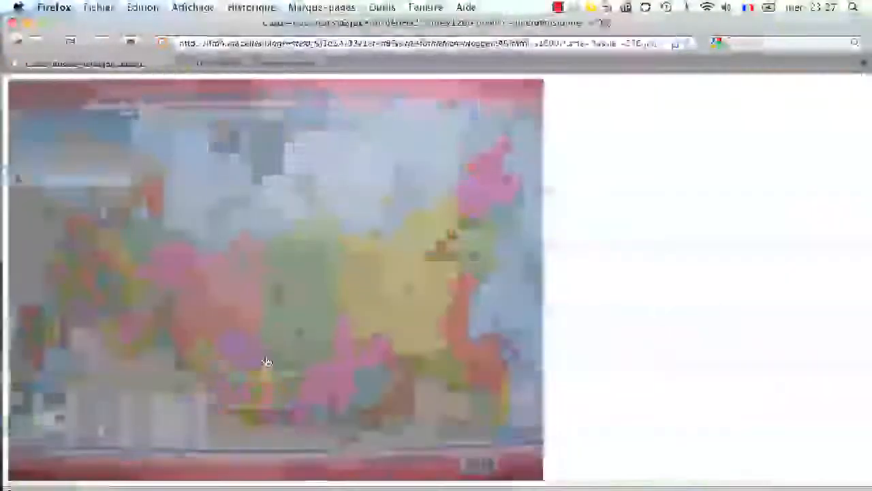
{"action": "left_click", "coordinate": [315, 261]}
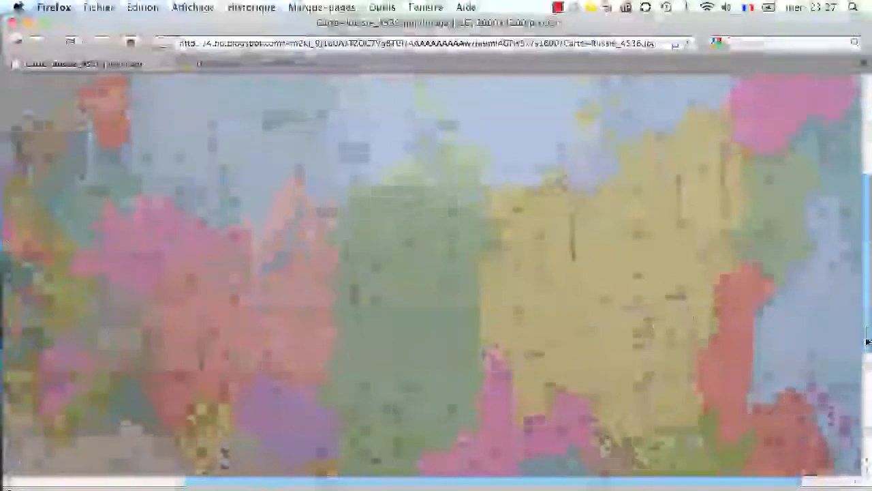
{"action": "left_click_drag", "start_coordinate": [867, 313], "coordinate": [867, 406]}
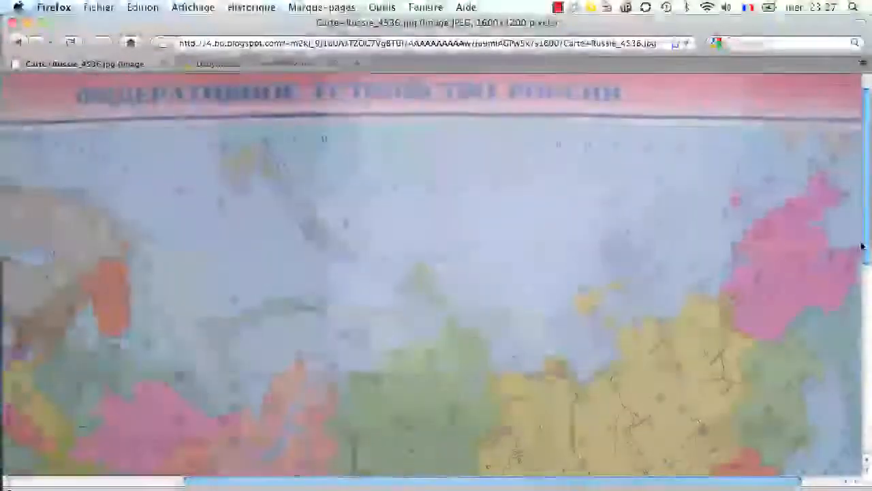
{"action": "left_click", "coordinate": [17, 43]}
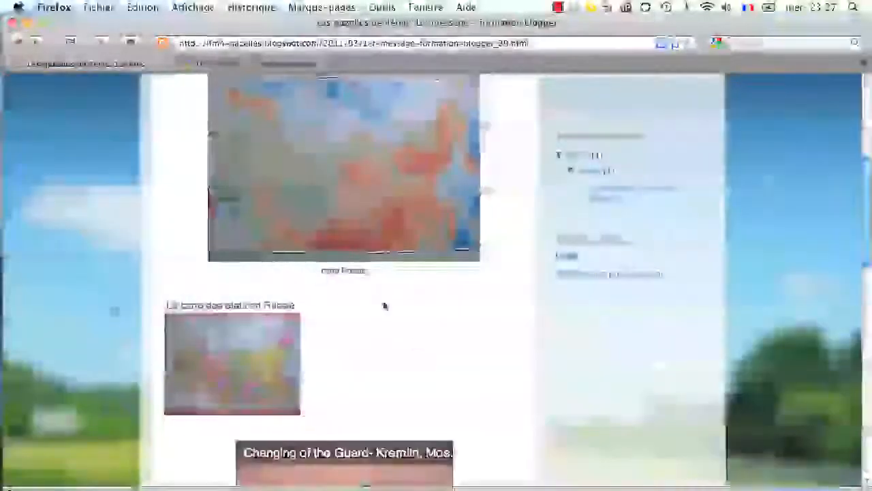
Step: Review the republished post's layout, including the embedded video, both map images and the text
{"action": "scroll", "coordinate": [413, 338], "scroll_direction": "down", "scroll_amount": 5}
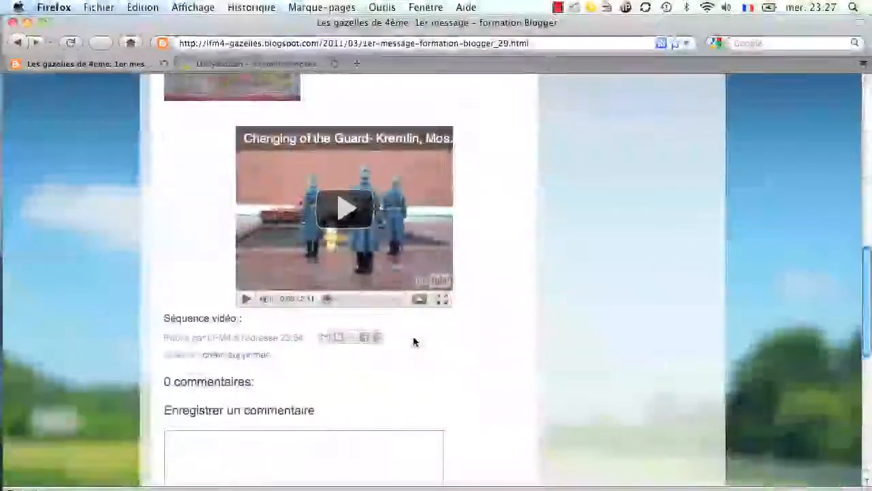
{"action": "scroll", "coordinate": [413, 341], "scroll_direction": "up", "scroll_amount": 6}
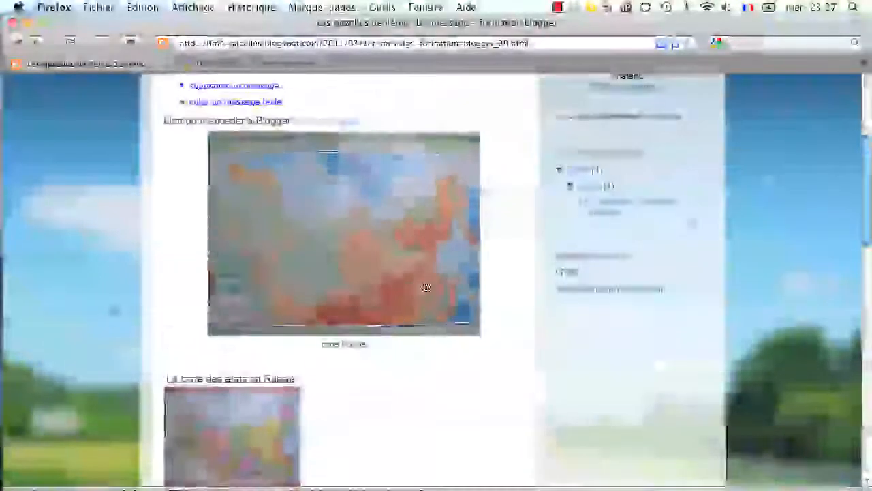
{"action": "scroll", "coordinate": [425, 287], "scroll_direction": "down", "scroll_amount": 2}
{"action": "scroll", "coordinate": [426, 286], "scroll_direction": "up", "scroll_amount": 4}
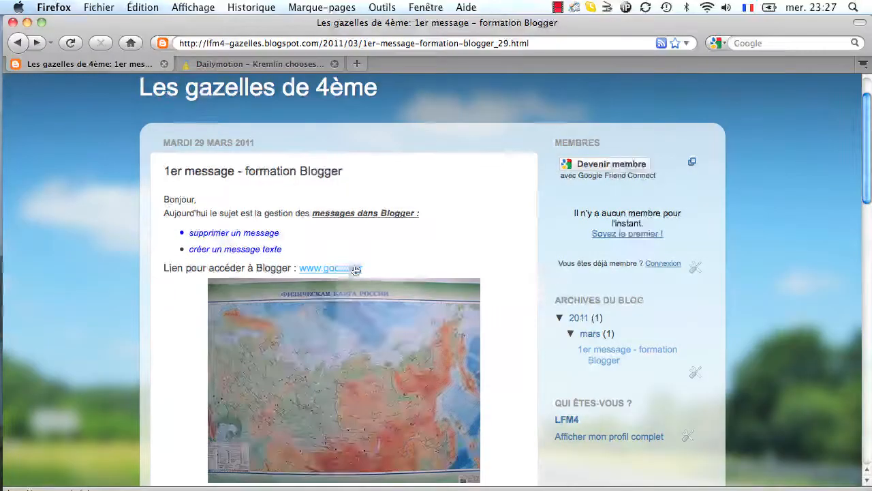
{"action": "scroll", "coordinate": [384, 277], "scroll_direction": "down", "scroll_amount": 5}
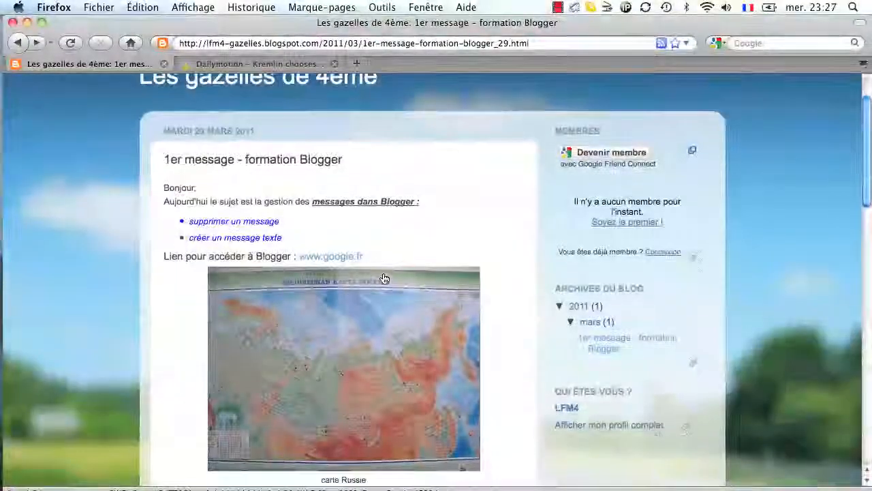
Step: Look over the published post once more, from the blog title and introductory text down to both Russia map images
{"action": "scroll", "coordinate": [381, 276], "scroll_direction": "up", "scroll_amount": 5}
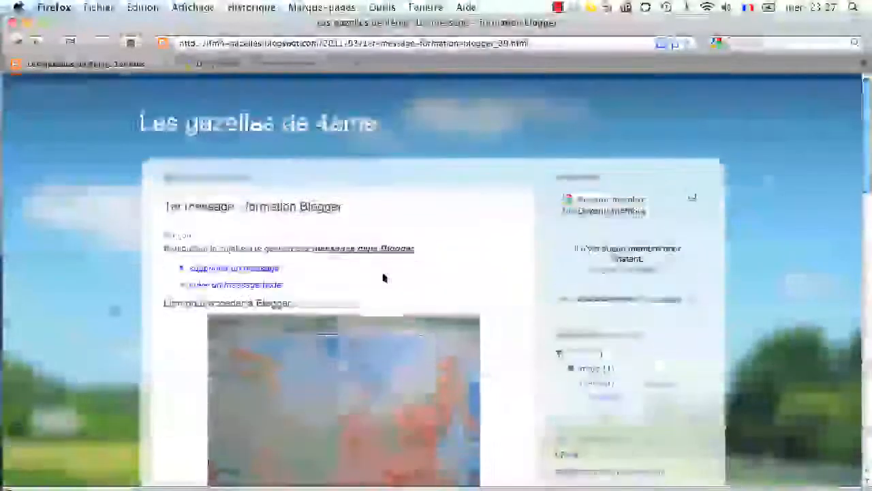
{"action": "scroll", "coordinate": [382, 276], "scroll_direction": "down", "scroll_amount": 10}
{"action": "scroll", "coordinate": [384, 278], "scroll_direction": "up", "scroll_amount": 6}
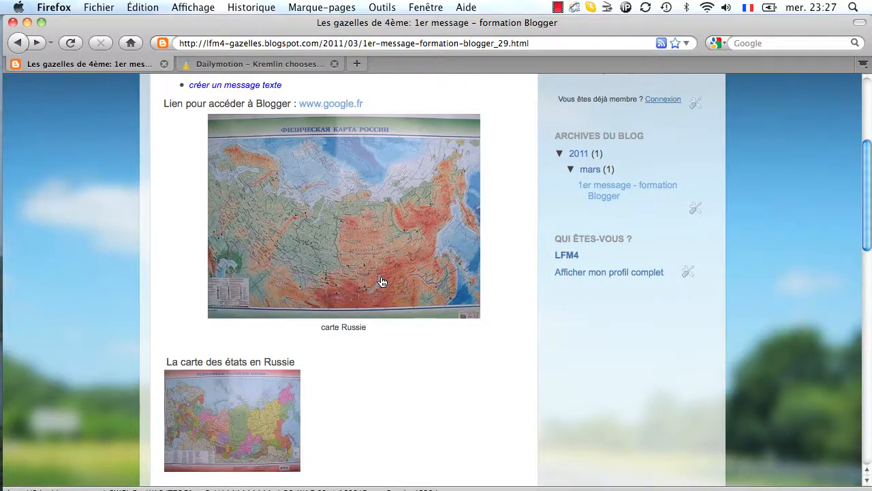
{"action": "scroll", "coordinate": [379, 302], "scroll_direction": "up", "scroll_amount": 2}
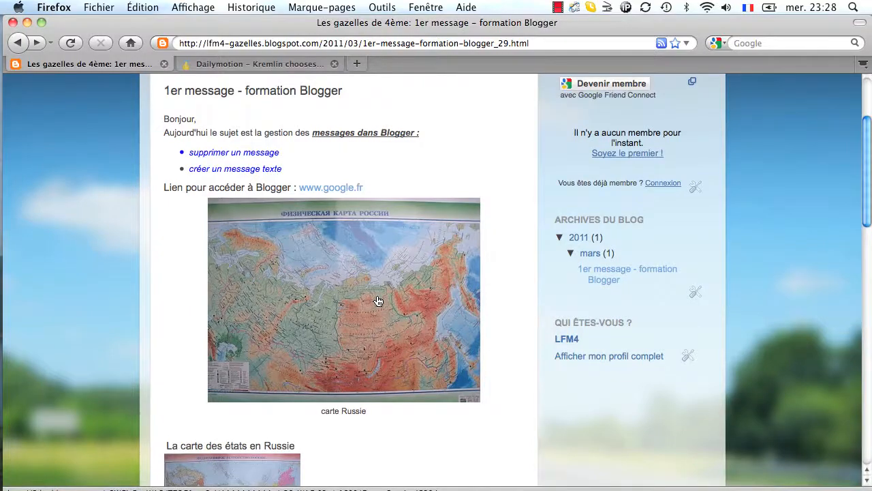
{"action": "scroll", "coordinate": [379, 300], "scroll_direction": "up", "scroll_amount": 2}
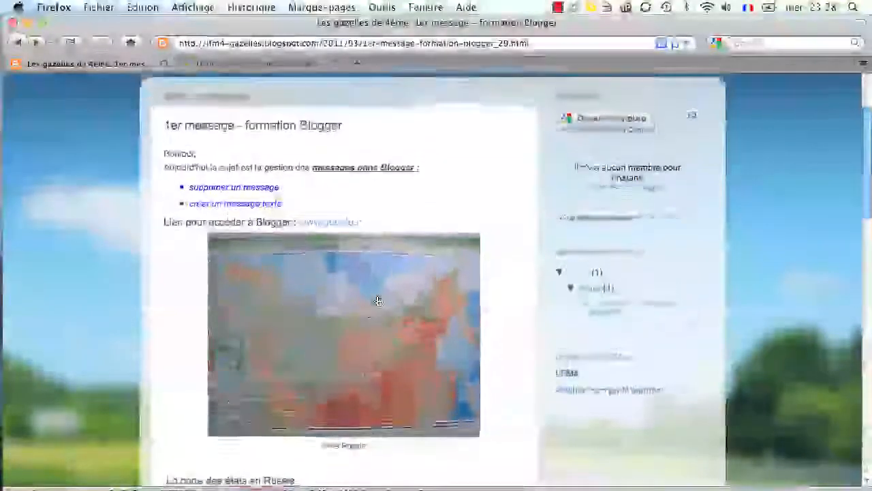
{"action": "scroll", "coordinate": [379, 300], "scroll_direction": "up", "scroll_amount": 1}
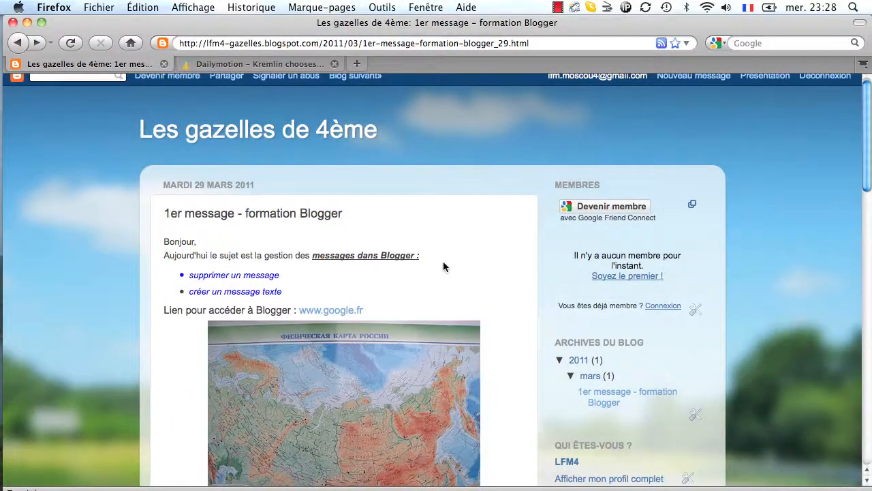
{"action": "scroll", "coordinate": [443, 275], "scroll_direction": "down", "scroll_amount": 2}
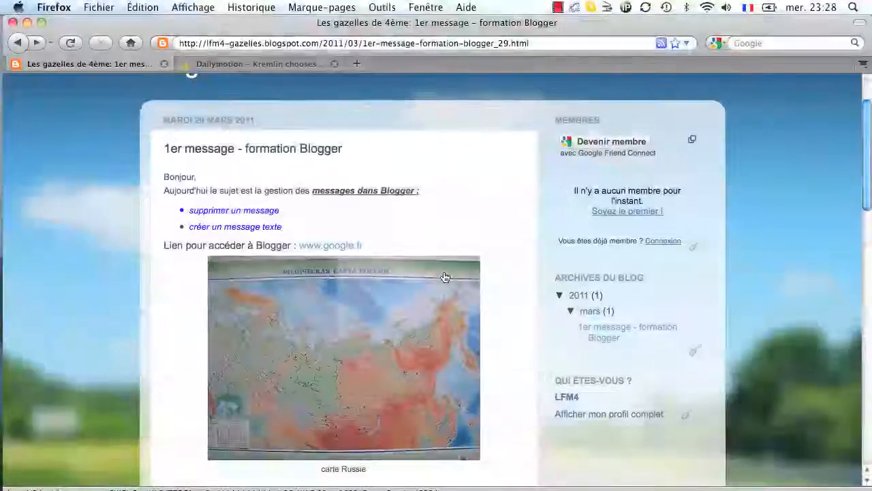
{"action": "scroll", "coordinate": [443, 275], "scroll_direction": "up", "scroll_amount": 2}
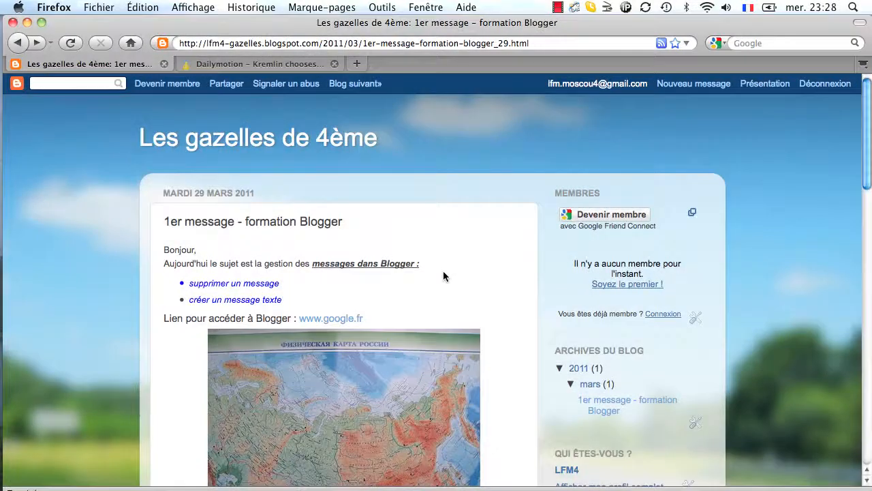